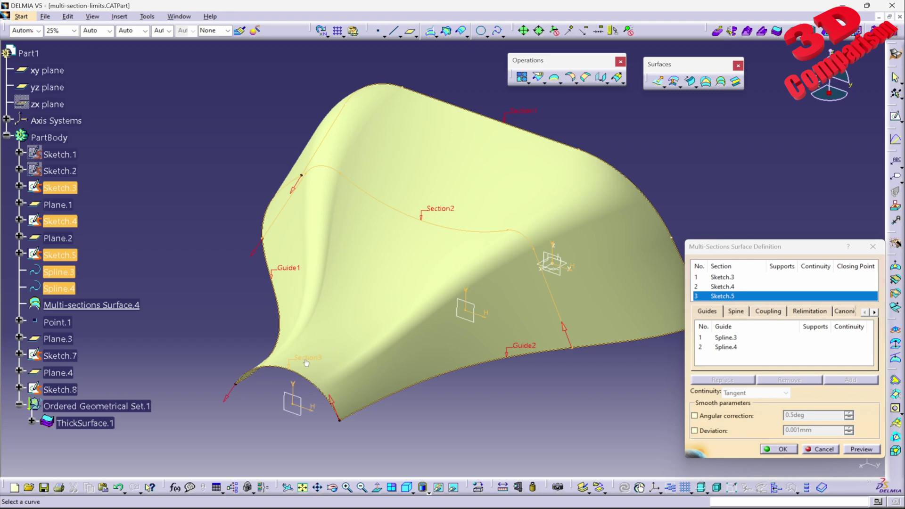
# - Review the sections, guides and relimitation options of Multi-sections Surface.4, keeping its definition
pyautogui.moveTo(307, 363); pyautogui.dragTo(214, 180, button='middle')
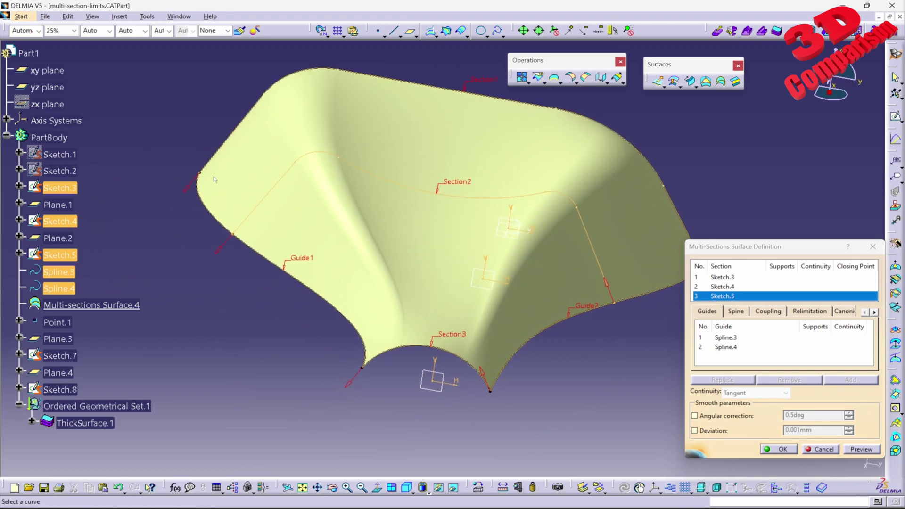
pyautogui.moveTo(243, 257); pyautogui.dragTo(492, 315, button='middle')
pyautogui.click(809, 311)
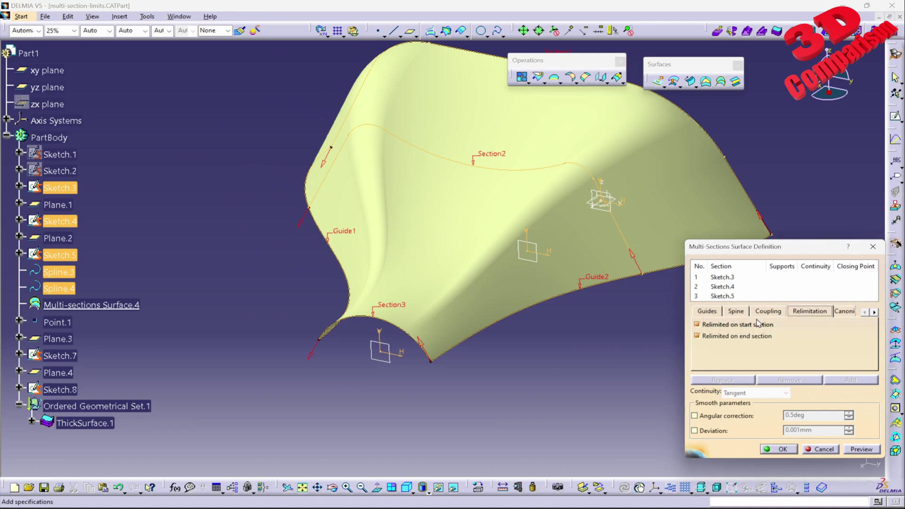
pyautogui.moveTo(584, 274); pyautogui.dragTo(517, 324, button='middle')
pyautogui.click(780, 449)
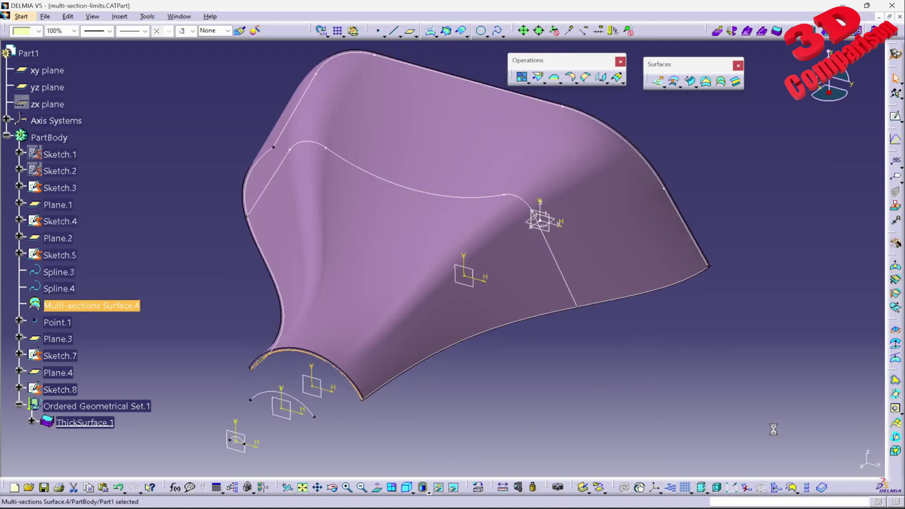
# - Hide Multi-sections Surface.4 and ThickSurface.1 so only the wireframe curves stay displayed
pyautogui.rightClick(126, 313)
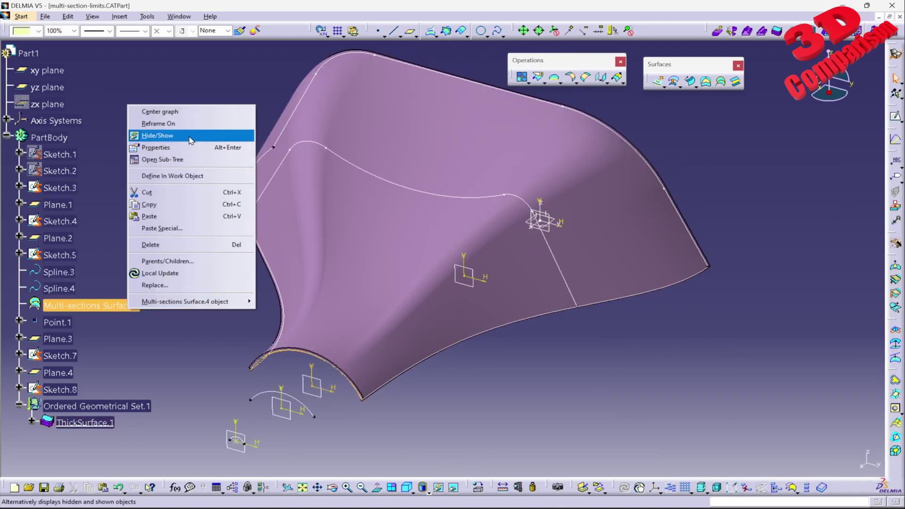
pyautogui.click(151, 136)
pyautogui.rightClick(97, 423)
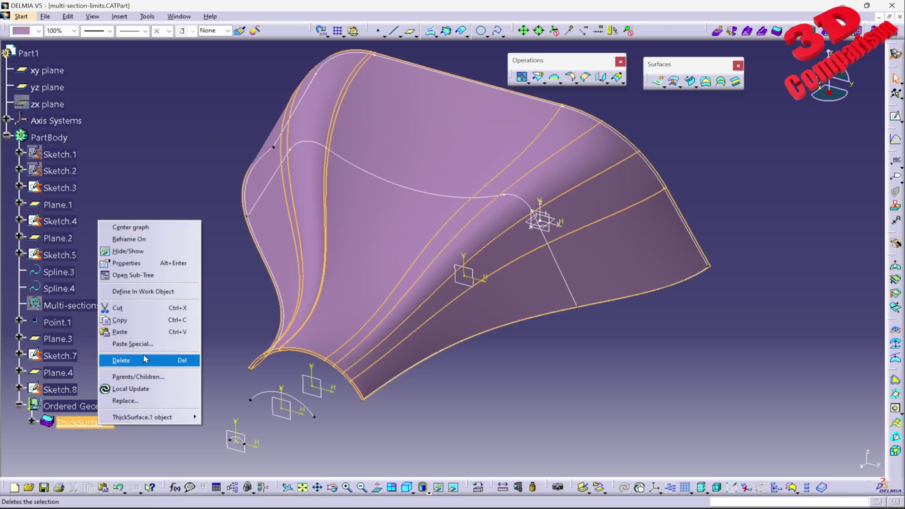
pyautogui.click(170, 253)
pyautogui.moveTo(469, 281)
pyautogui.mouseDown(button='middle')
pyautogui.moveTo(464, 303)
pyautogui.moveTo(418, 305)
pyautogui.moveTo(424, 276)
pyautogui.mouseUp(button='middle')
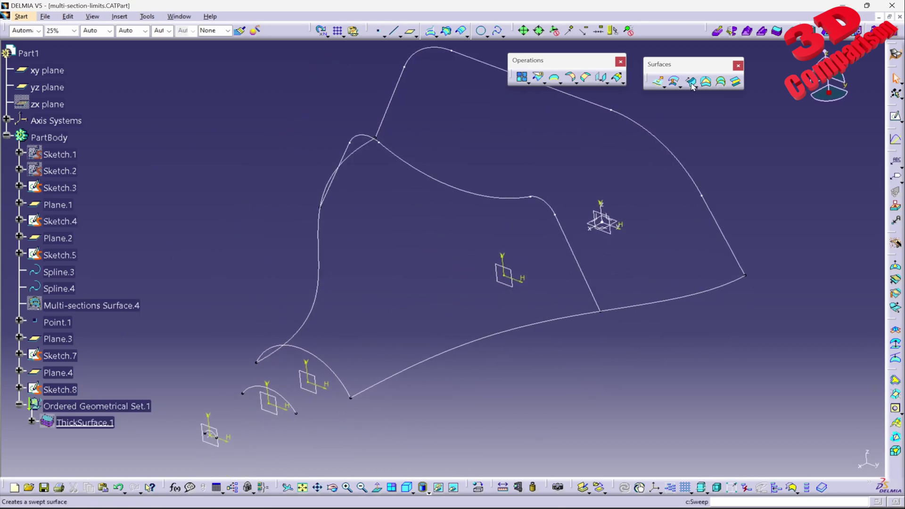
# - Start a new multi-sections surface with Sketch.3 and Sketch.4 as sections and preview it
pyautogui.click(727, 87)
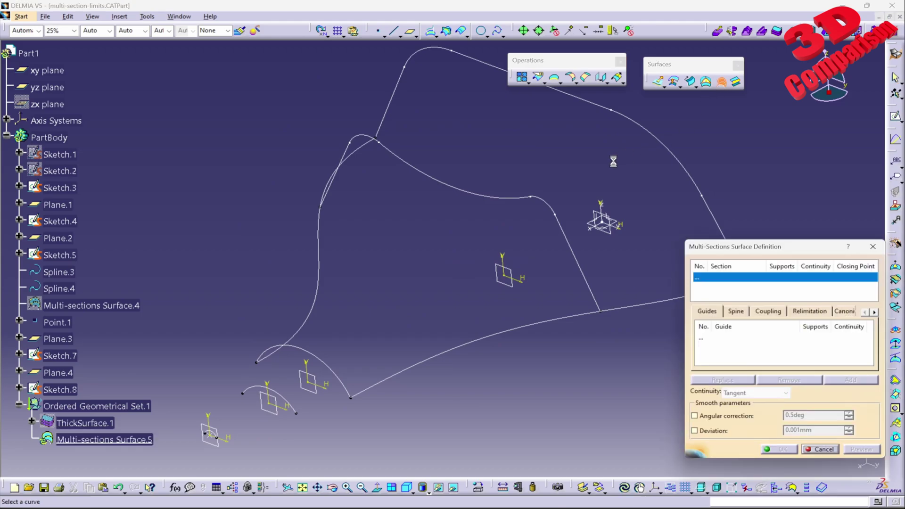
pyautogui.moveTo(481, 73); pyautogui.dragTo(447, 102, button='middle')
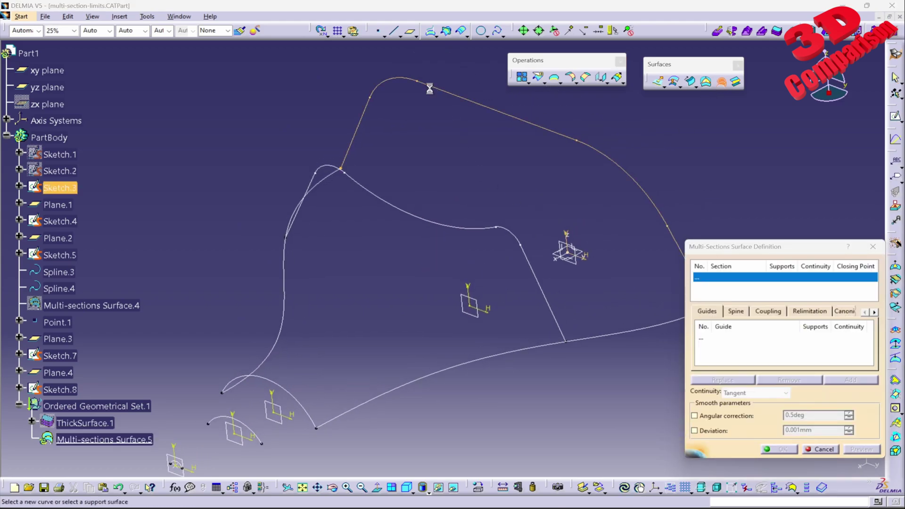
pyautogui.click(433, 89)
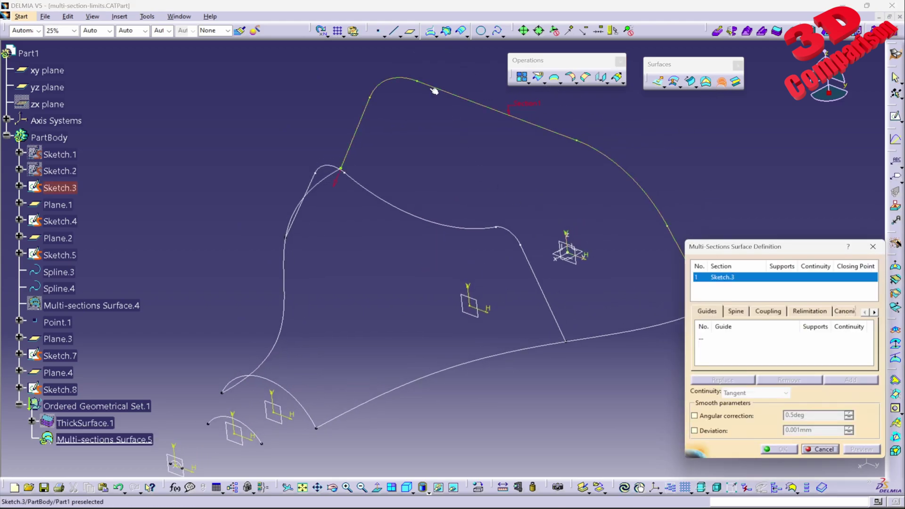
pyautogui.click(384, 204)
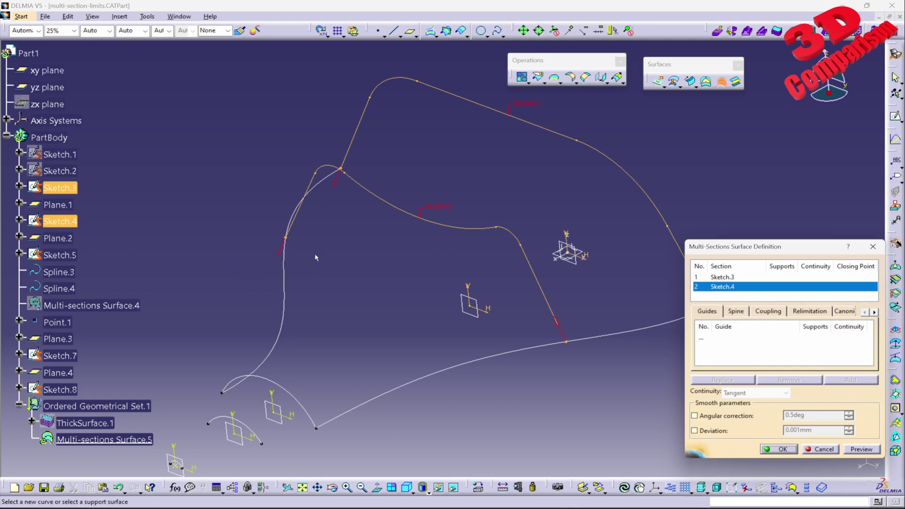
pyautogui.click(854, 451)
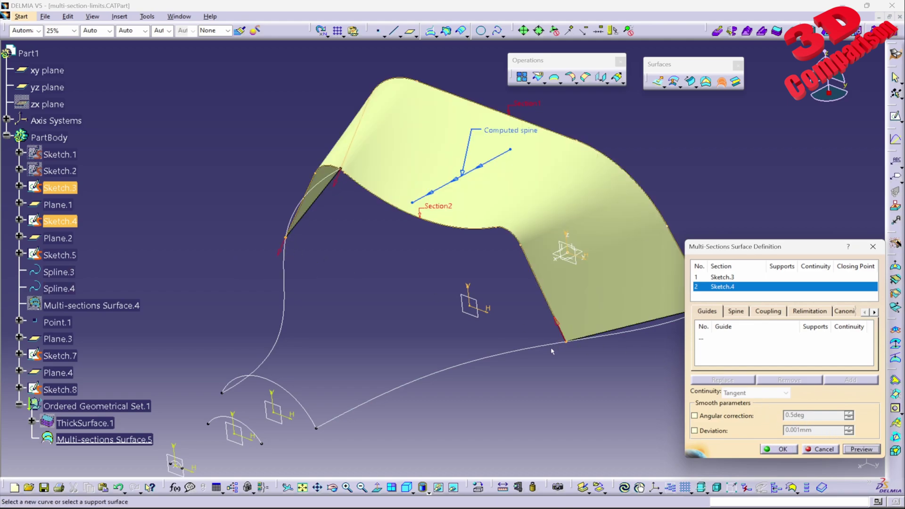
pyautogui.moveTo(513, 322); pyautogui.dragTo(455, 346, button='middle')
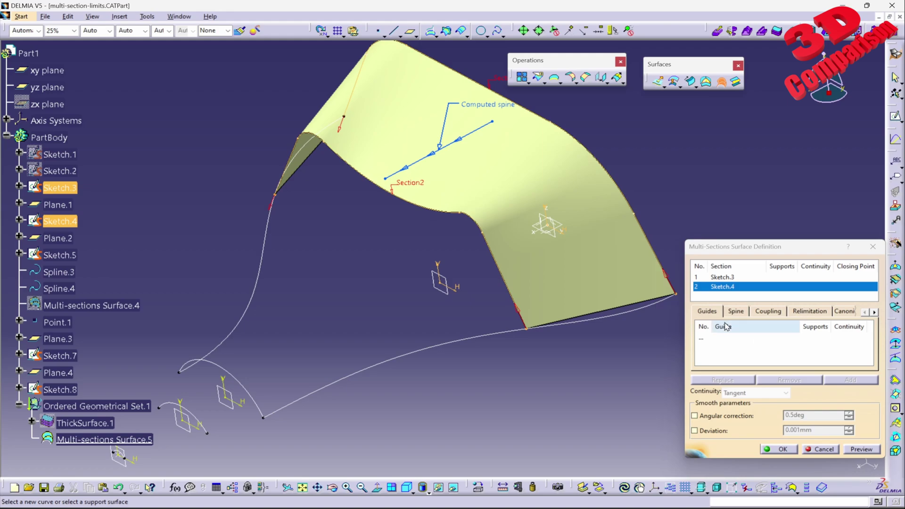
pyautogui.click(707, 312)
pyautogui.click(263, 266)
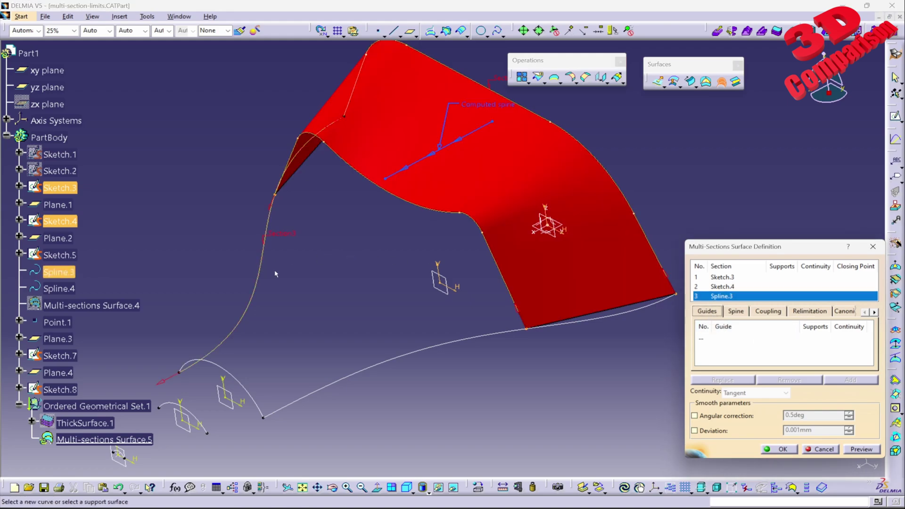
pyautogui.rightClick(724, 297)
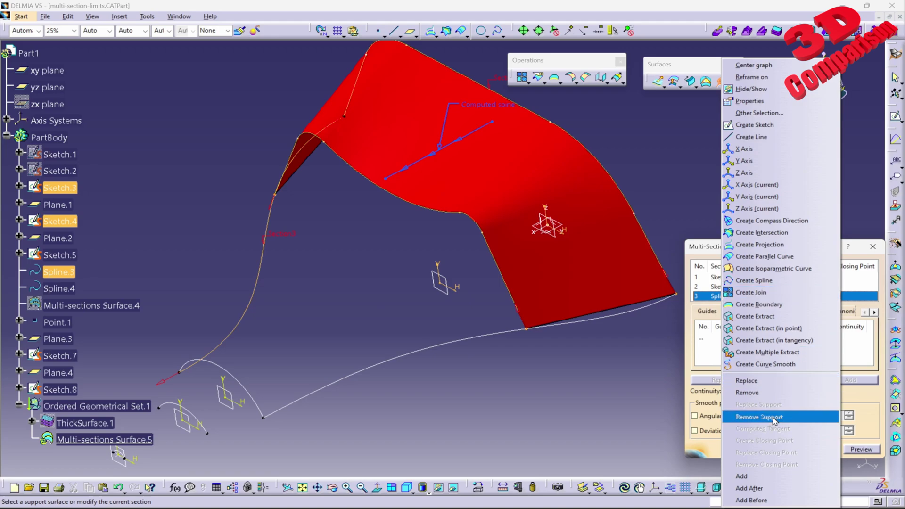
pyautogui.click(768, 392)
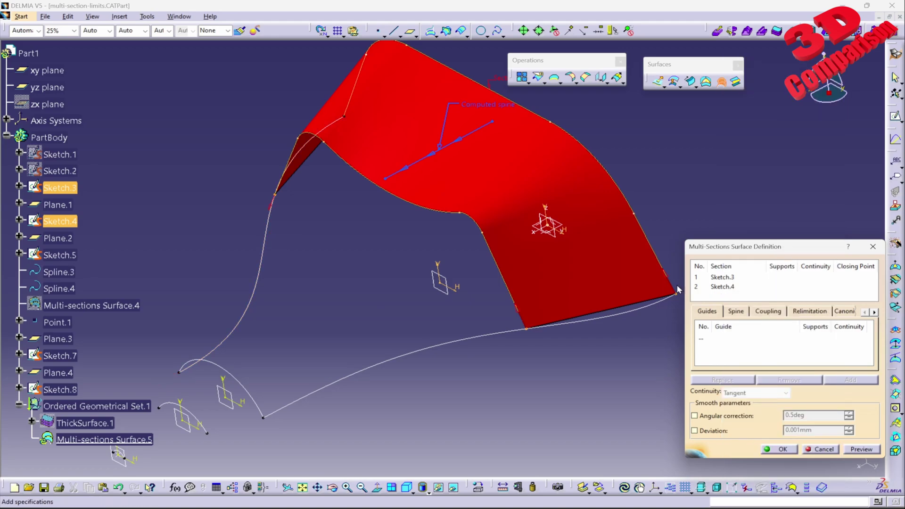
# - Add Spline.3 and Spline.4 as the guides of the multi-sections surface and preview how it follows them
pyautogui.click(725, 340)
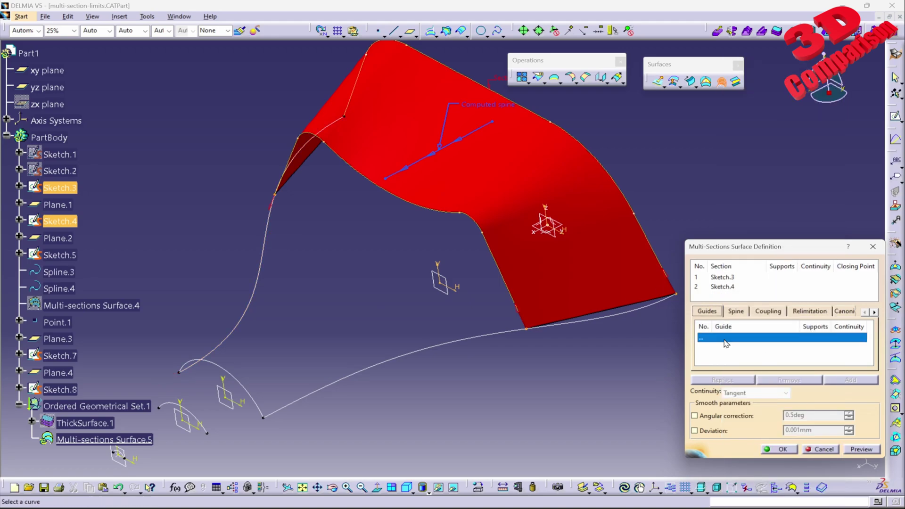
pyautogui.click(257, 287)
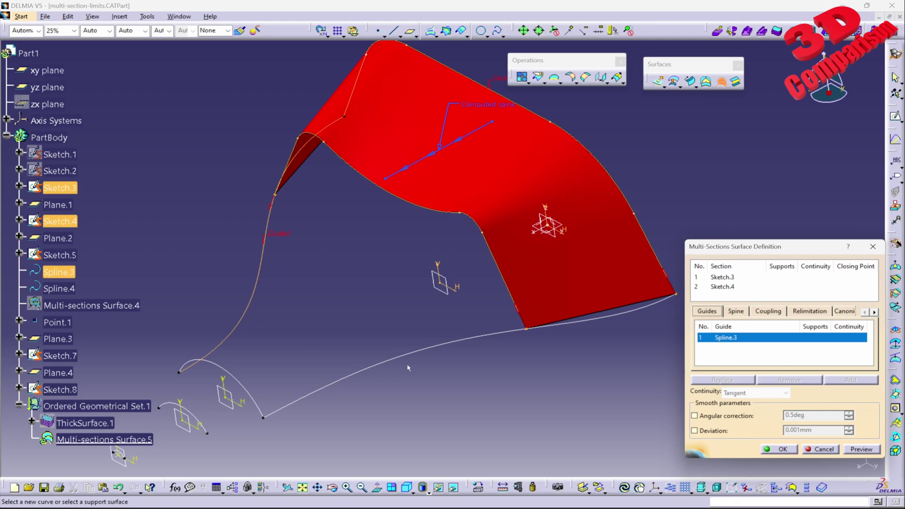
pyautogui.click(415, 355)
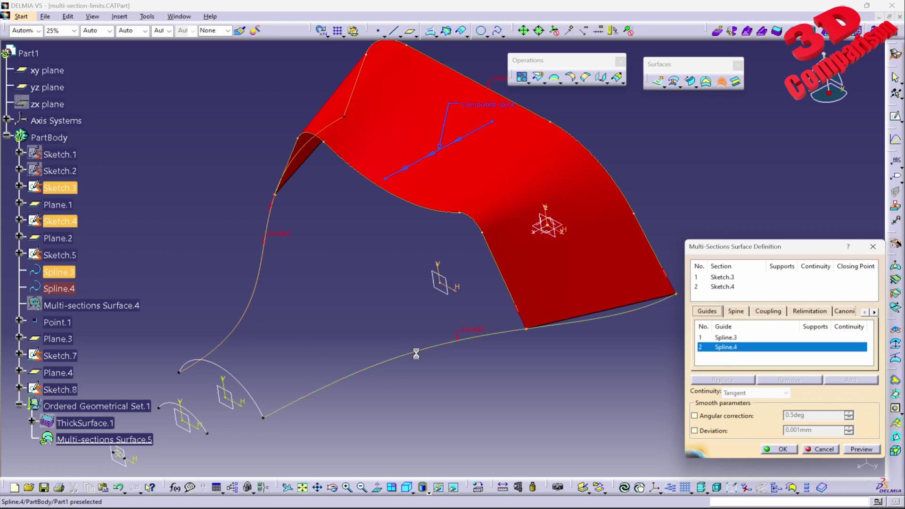
pyautogui.click(870, 449)
pyautogui.moveTo(600, 343); pyautogui.dragTo(481, 254, button='middle')
pyautogui.moveTo(531, 324); pyautogui.dragTo(594, 309, button='middle')
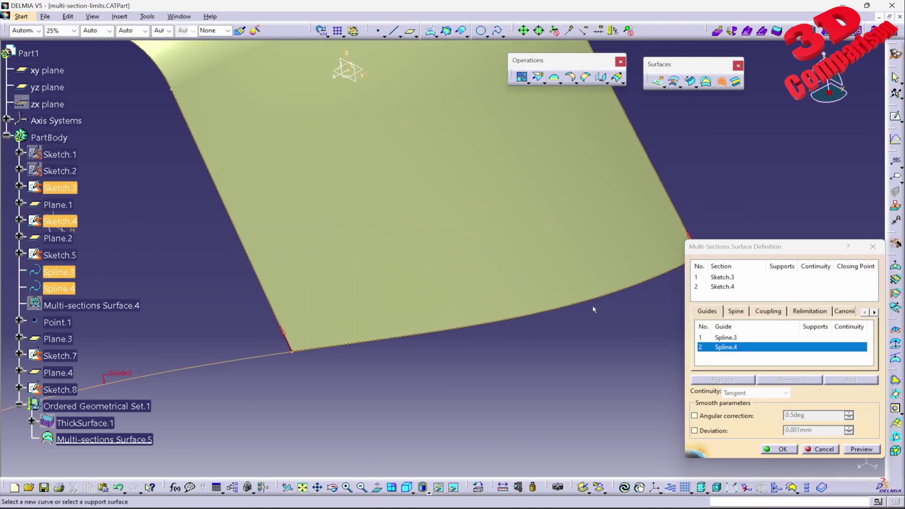
pyautogui.moveTo(661, 288); pyautogui.dragTo(615, 298, button='middle')
pyautogui.moveTo(335, 352)
pyautogui.mouseDown(button='middle')
pyautogui.moveTo(460, 371)
pyautogui.moveTo(409, 345)
pyautogui.moveTo(538, 301)
pyautogui.moveTo(538, 292)
pyautogui.mouseUp(button='middle')
# - Turn off relimitation on both the start and end sections and preview the surface along the full guides
pyautogui.click(812, 313)
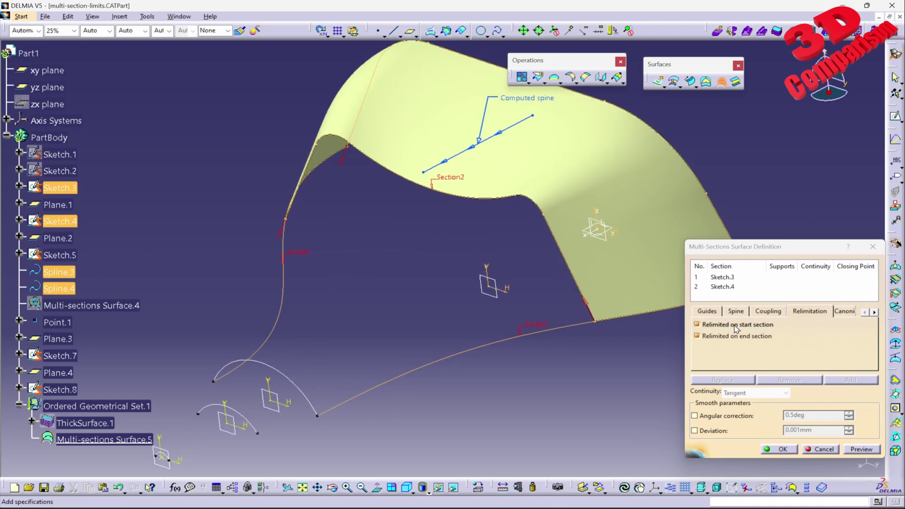
pyautogui.click(732, 325)
pyautogui.click(858, 449)
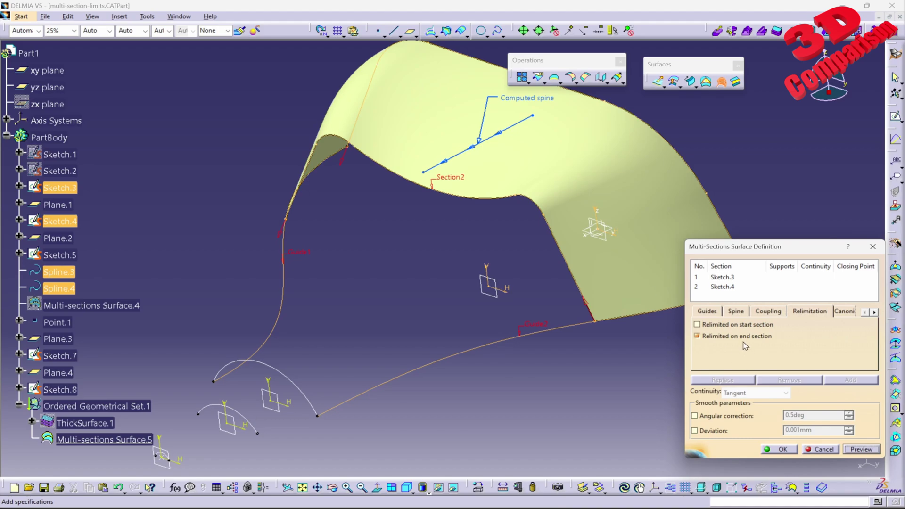
pyautogui.click(724, 339)
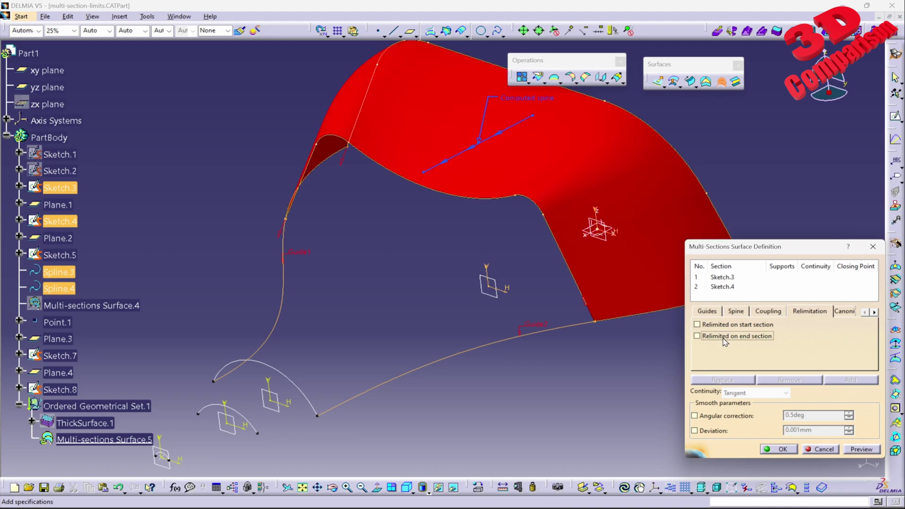
pyautogui.click(861, 450)
pyautogui.moveTo(441, 358); pyautogui.dragTo(477, 281, button='middle')
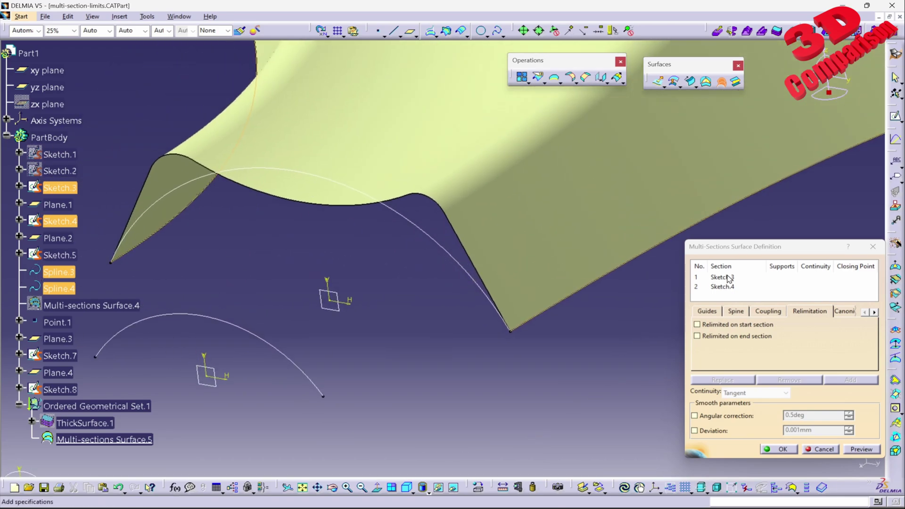
pyautogui.moveTo(405, 233); pyautogui.dragTo(400, 336, button='middle')
pyautogui.moveTo(565, 157); pyautogui.dragTo(574, 245, button='middle')
pyautogui.moveTo(432, 239); pyautogui.dragTo(383, 245, button='middle')
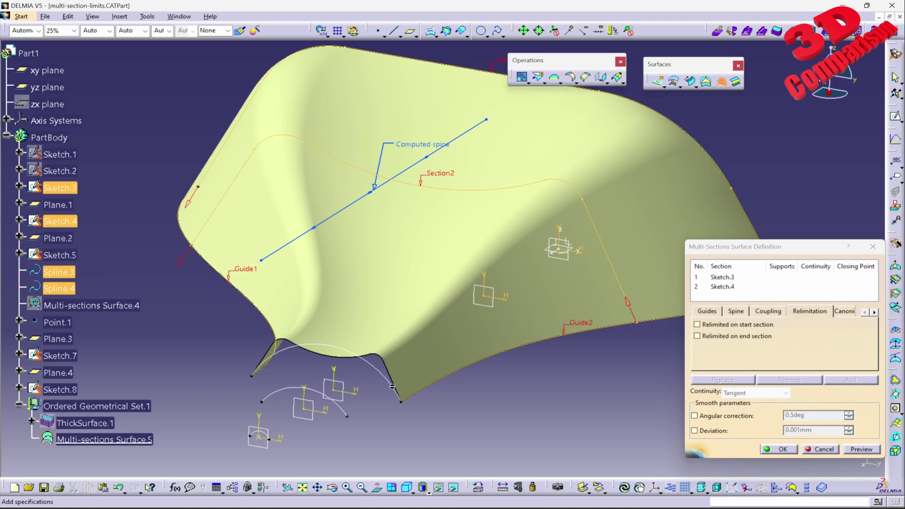
# - Add Sketch.5 as the third section after Sketch.4, preview the surface and create it
pyautogui.click(711, 295)
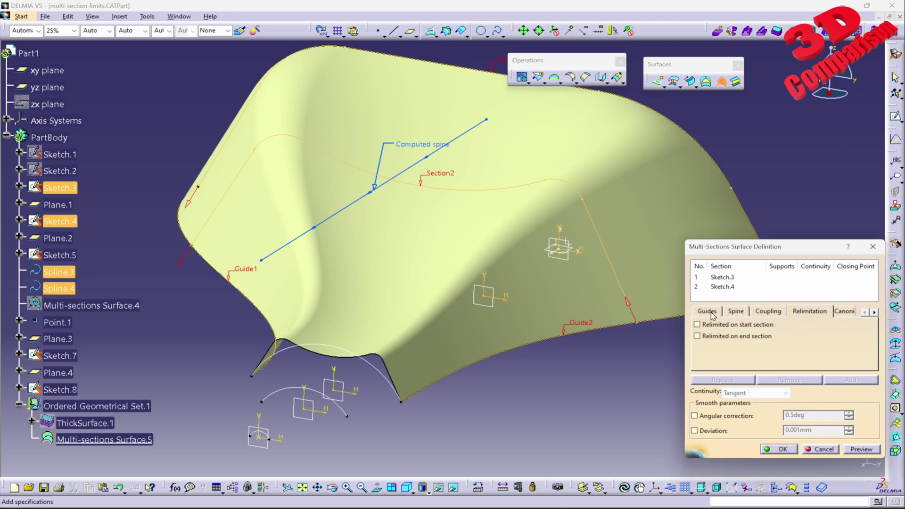
pyautogui.click(712, 312)
pyautogui.click(726, 287)
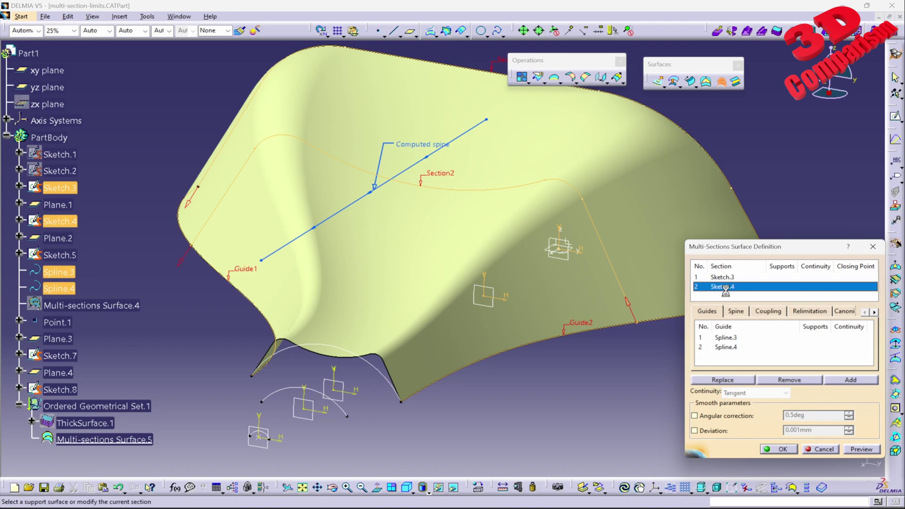
pyautogui.click(849, 381)
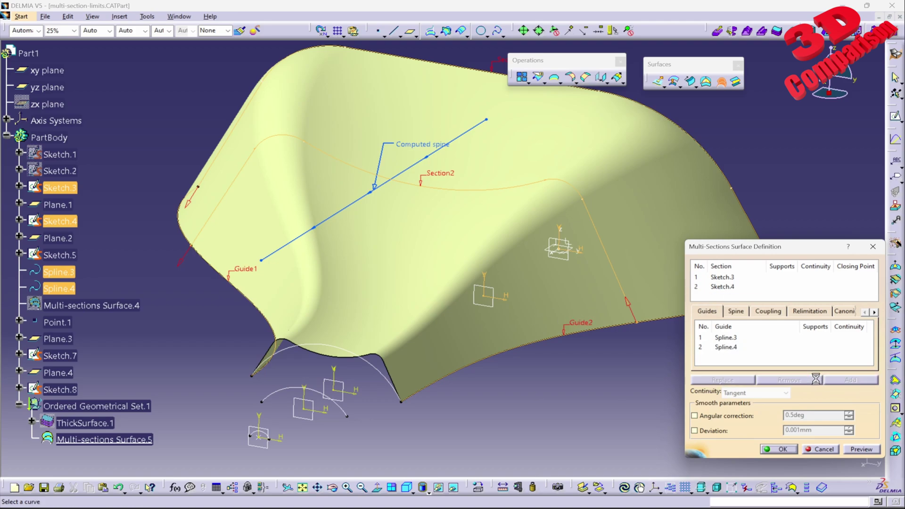
pyautogui.click(383, 372)
pyautogui.click(869, 450)
pyautogui.scroll(5, 485, 278)
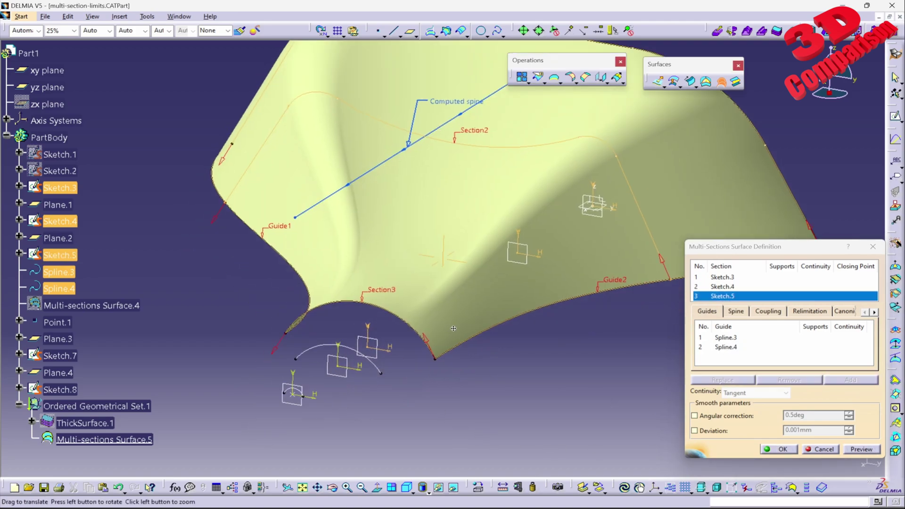
pyautogui.moveTo(411, 287); pyautogui.dragTo(483, 352, button='middle')
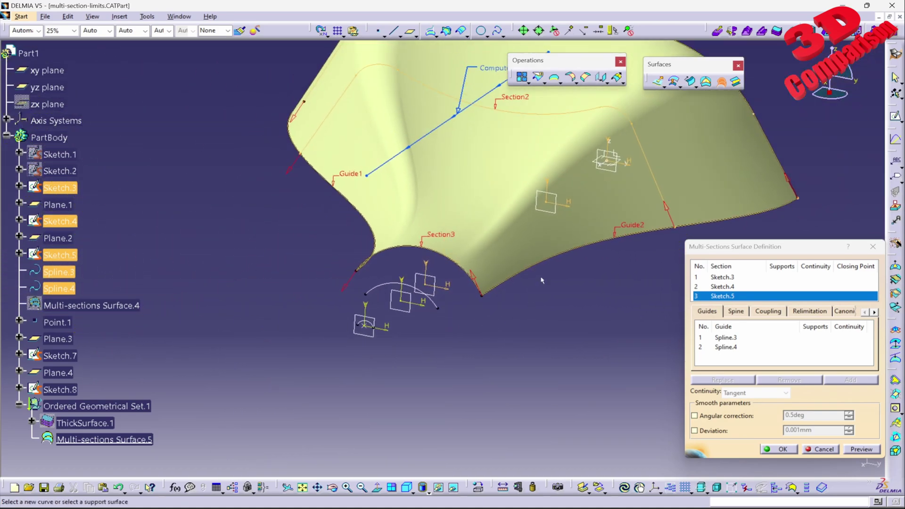
pyautogui.moveTo(541, 280); pyautogui.dragTo(484, 333, button='middle')
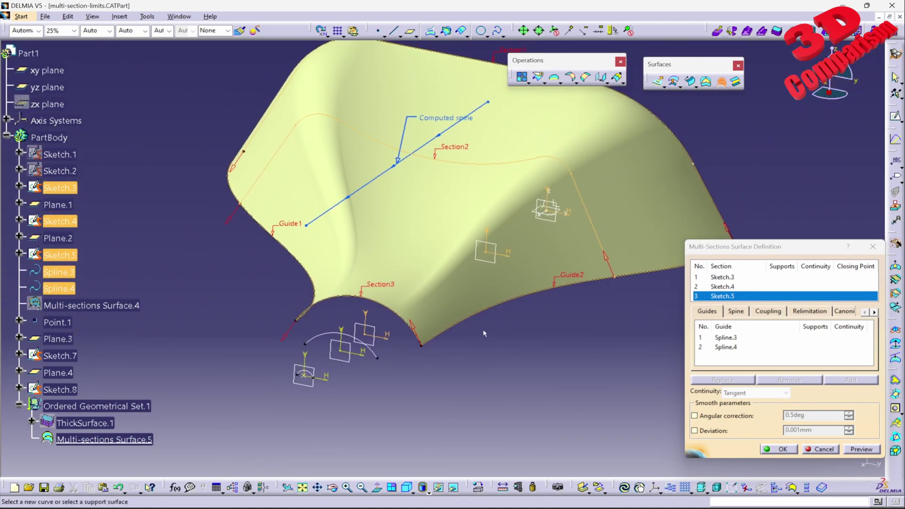
pyautogui.click(781, 451)
# - Examine the points and tangent directions in the definition of Spline.4, leaving it without changes
pyautogui.moveTo(560, 304); pyautogui.dragTo(474, 323, button='middle')
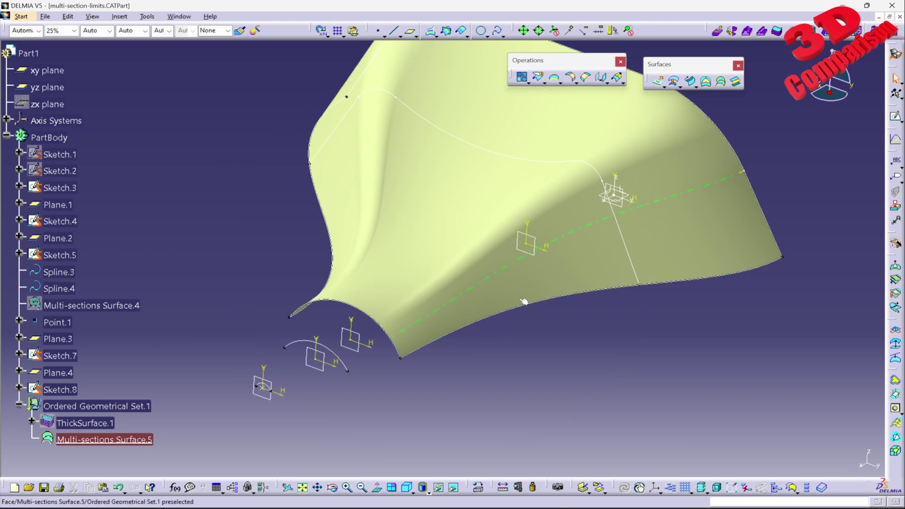
pyautogui.doubleClick(471, 324)
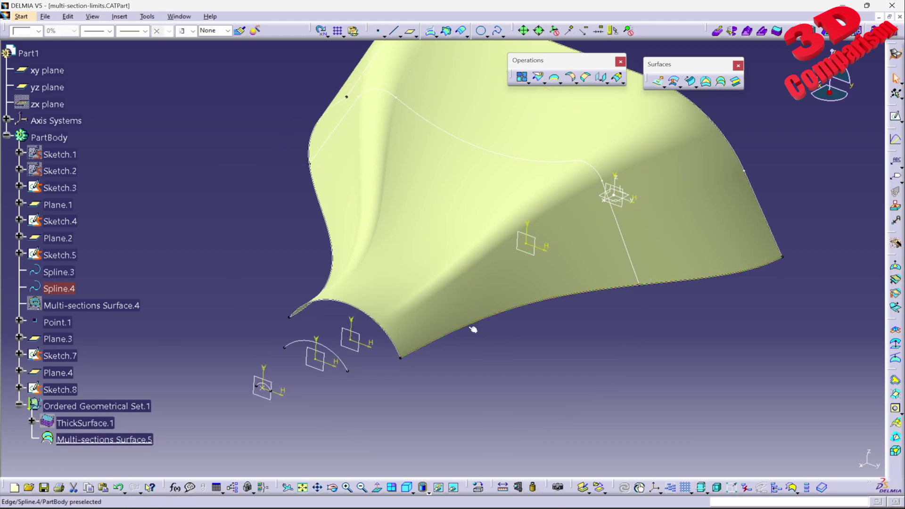
pyautogui.moveTo(479, 335); pyautogui.dragTo(445, 341, button='middle')
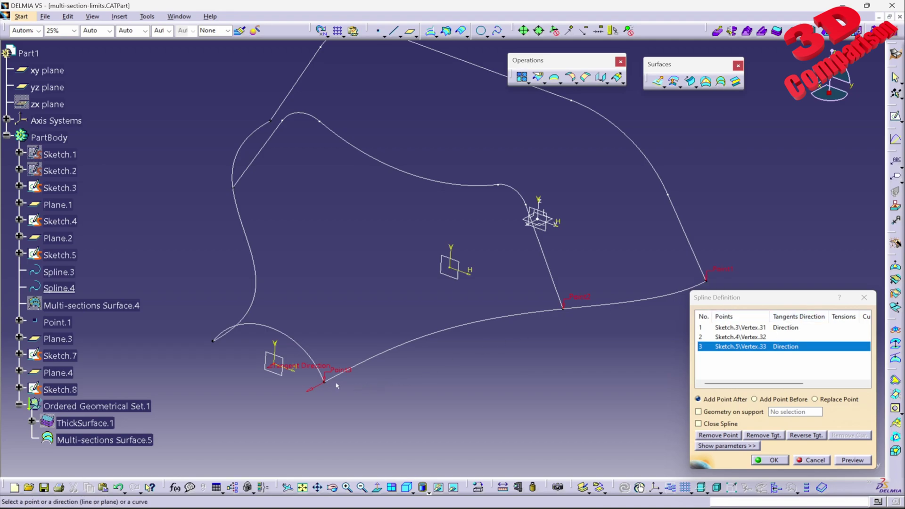
pyautogui.click(812, 460)
pyautogui.moveTo(556, 330); pyautogui.dragTo(632, 255, button='middle')
pyautogui.moveTo(660, 307); pyautogui.dragTo(617, 297, button='middle')
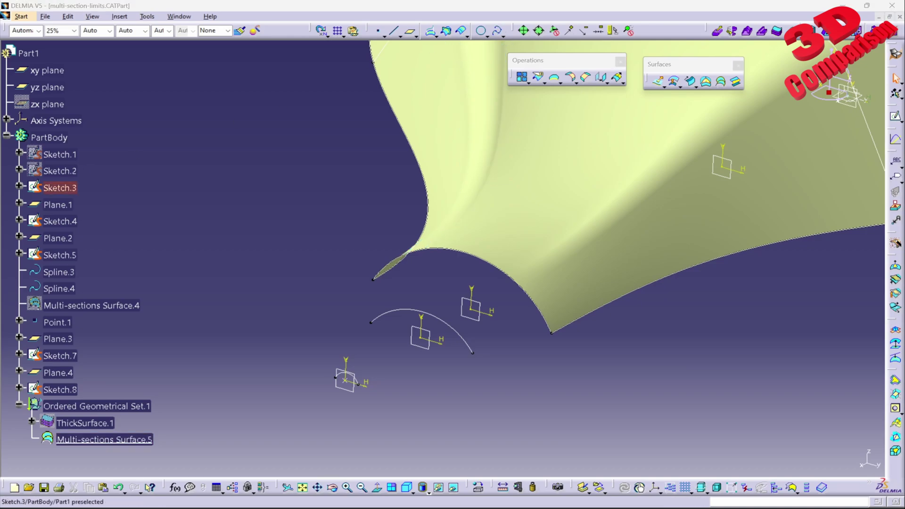
pyautogui.click(312, 371)
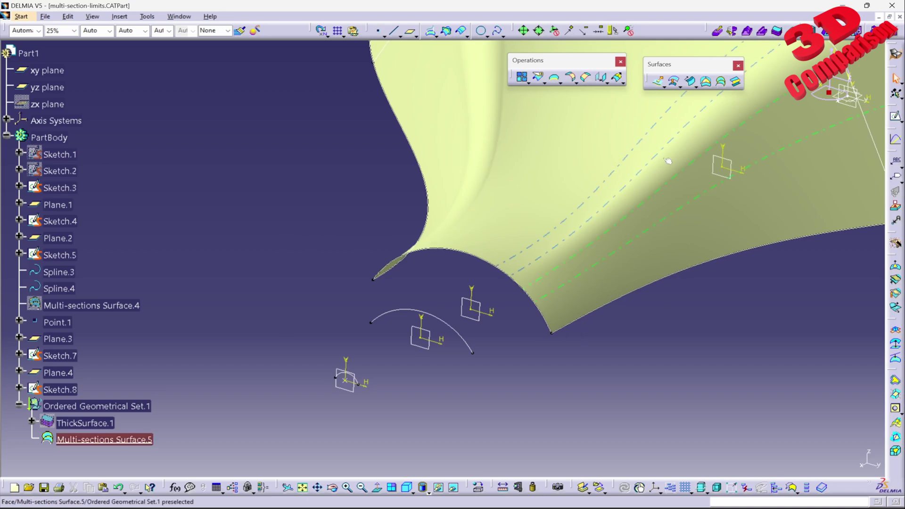
# - Start a spline at the Sketch.5 end vertex on the wide surface edge, tangent to Plane.2's direction, and continue it through Sketch.7's matching end
pyautogui.click(499, 31)
pyautogui.moveTo(550, 342); pyautogui.dragTo(482, 326, button='middle')
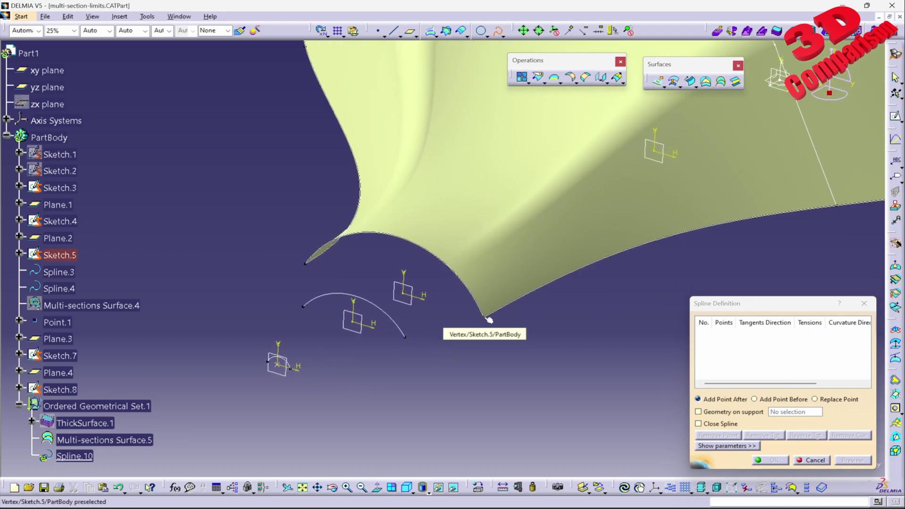
pyautogui.click(487, 318)
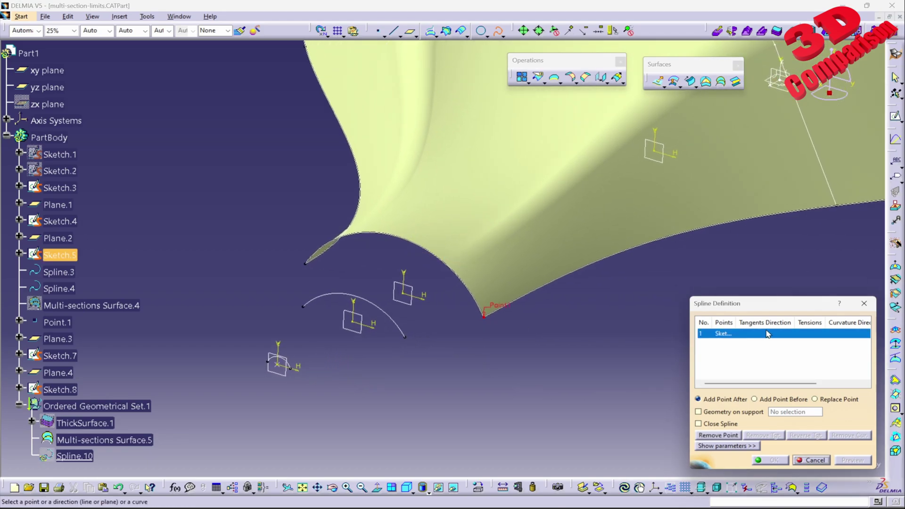
pyautogui.click(759, 333)
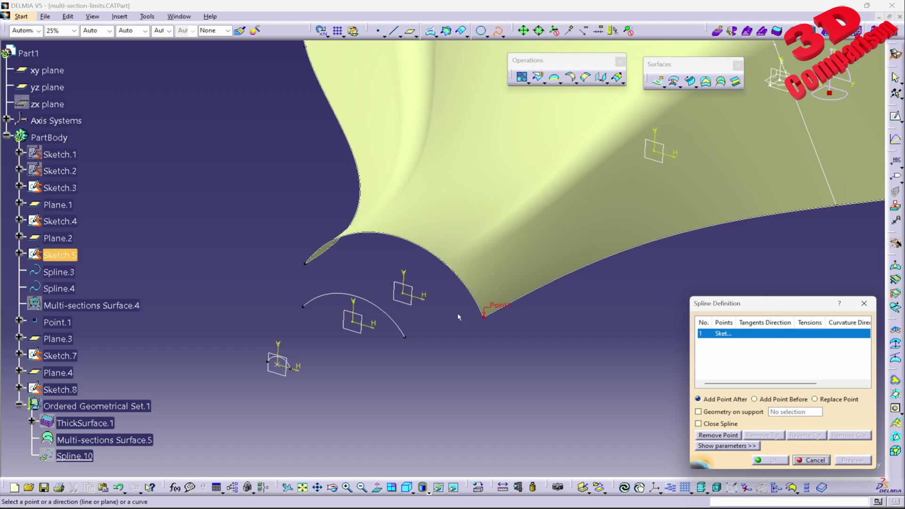
pyautogui.click(410, 289)
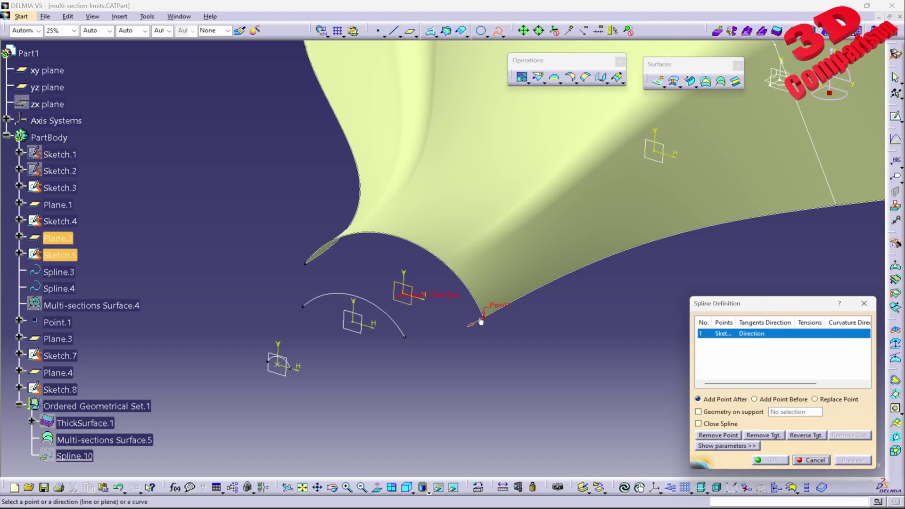
pyautogui.click(407, 338)
pyautogui.moveTo(419, 375); pyautogui.dragTo(493, 255, button='middle')
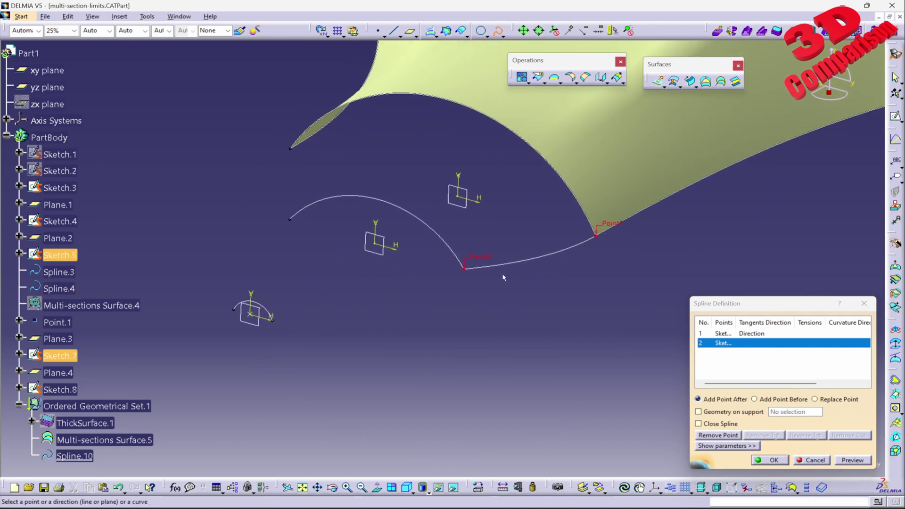
# - Add the matching end vertex of Sketch.8 as the spline's third point, with Plane.4 as its tangent direction, and create the spline
pyautogui.click(275, 320)
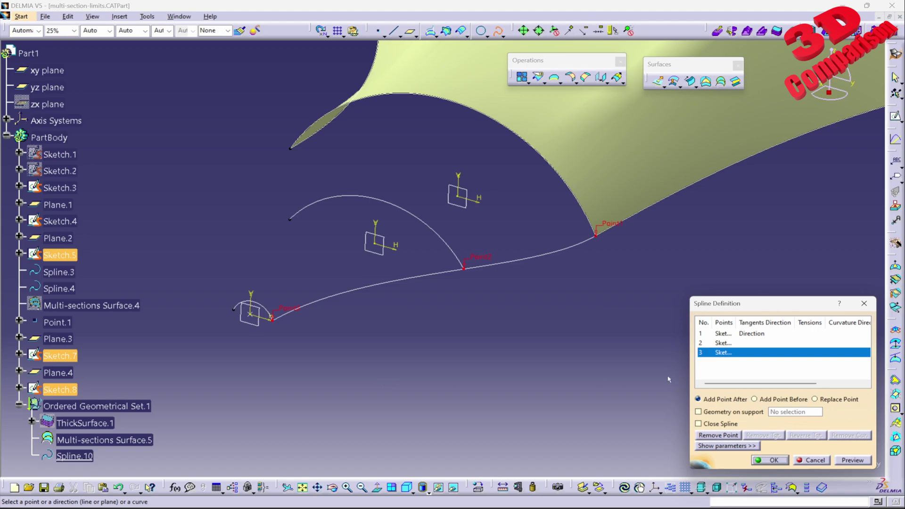
pyautogui.click(259, 322)
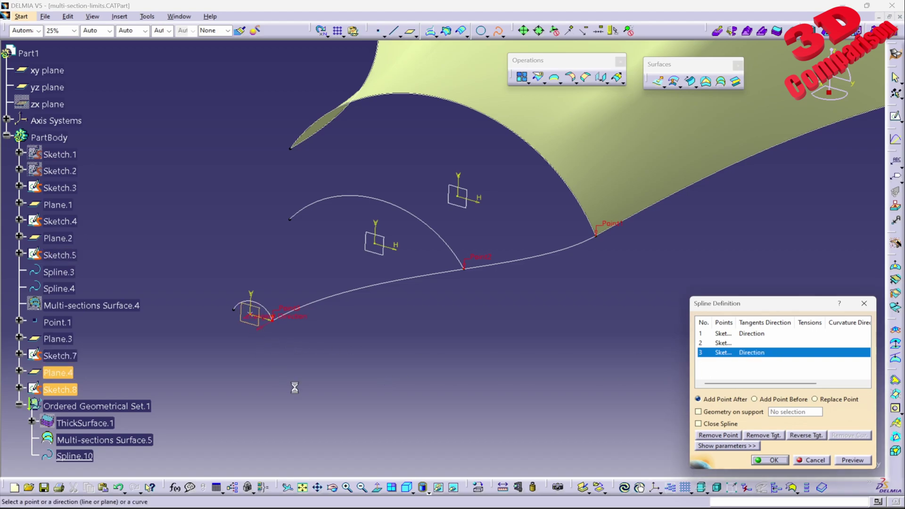
pyautogui.moveTo(297, 364); pyautogui.dragTo(450, 287, button='middle')
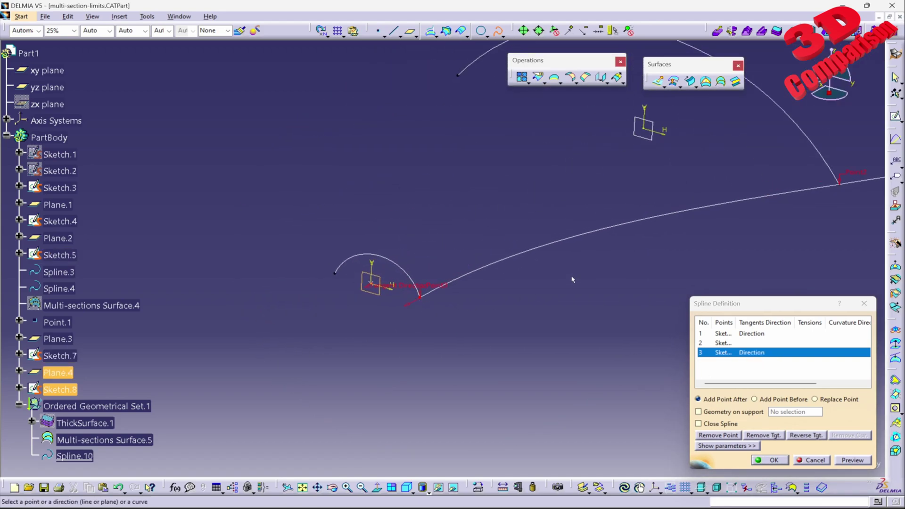
pyautogui.moveTo(572, 280)
pyautogui.mouseDown(button='middle')
pyautogui.moveTo(465, 345)
pyautogui.moveTo(474, 385)
pyautogui.mouseUp(button='middle')
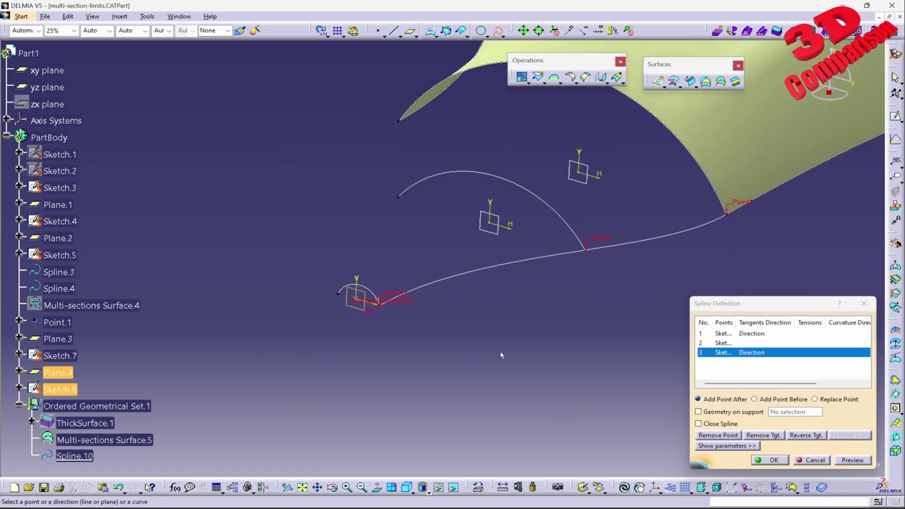
pyautogui.click(774, 460)
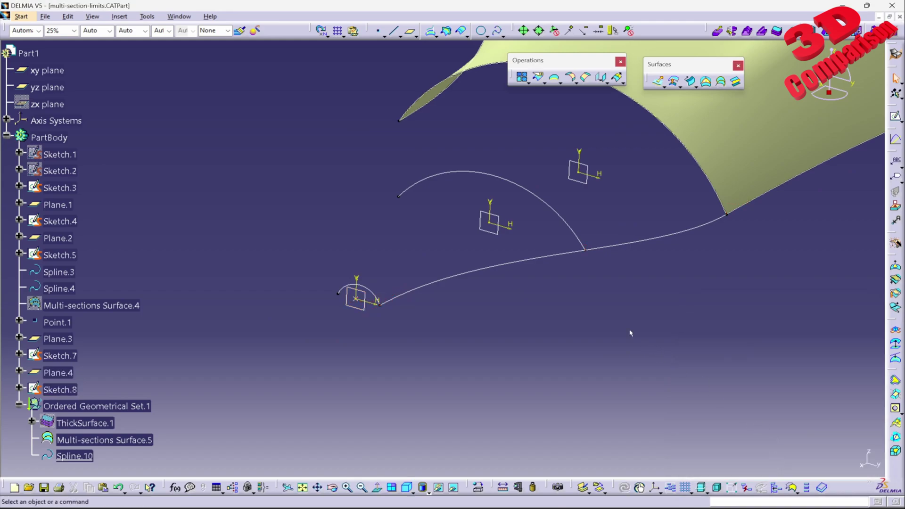
# - Create a second spline through the opposite end vertices of Sketch.5, Sketch.7 and Sketch.8, with Plane.2 and Plane.4 as end tangent directions
pyautogui.click(498, 31)
pyautogui.click(382, 160)
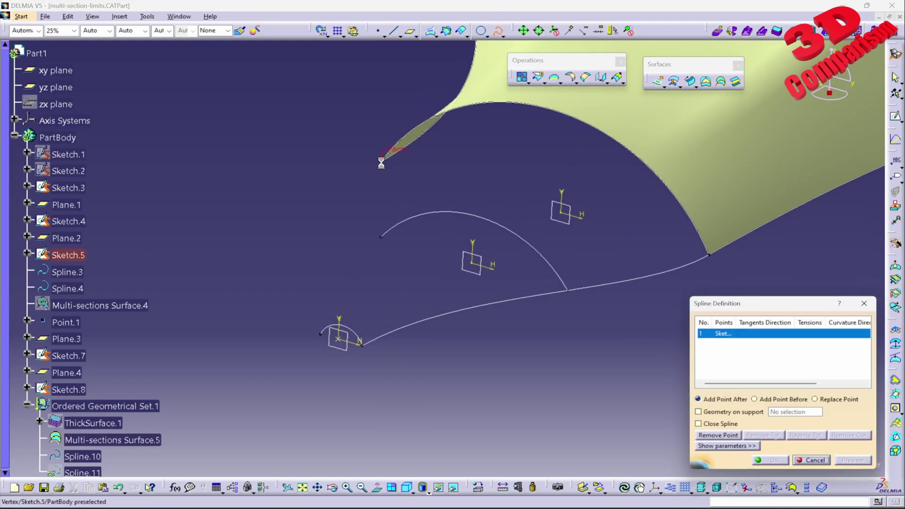
pyautogui.click(575, 213)
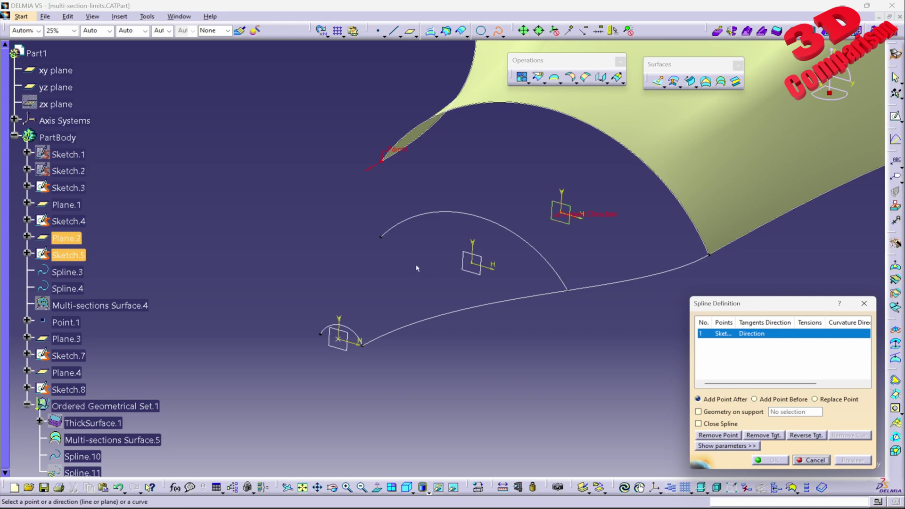
pyautogui.click(381, 236)
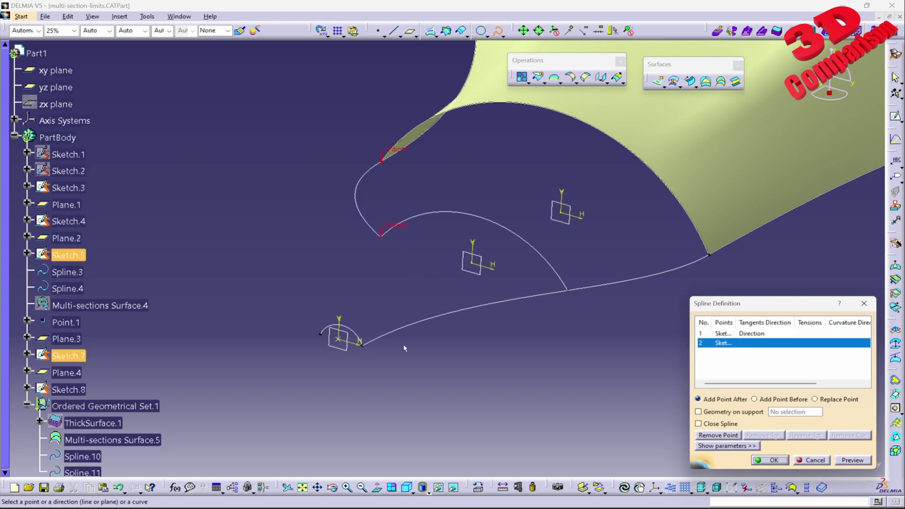
pyautogui.click(322, 332)
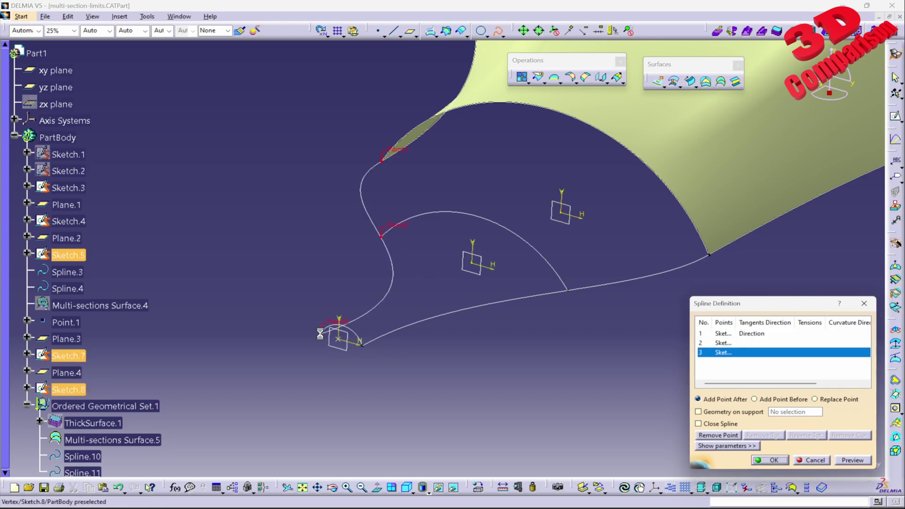
pyautogui.click(349, 333)
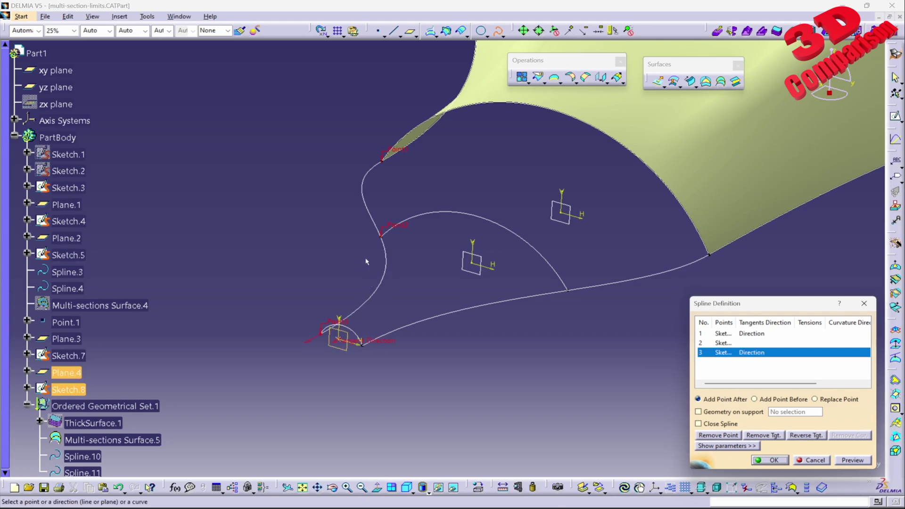
pyautogui.moveTo(366, 259); pyautogui.dragTo(490, 343, button='middle')
pyautogui.click(761, 460)
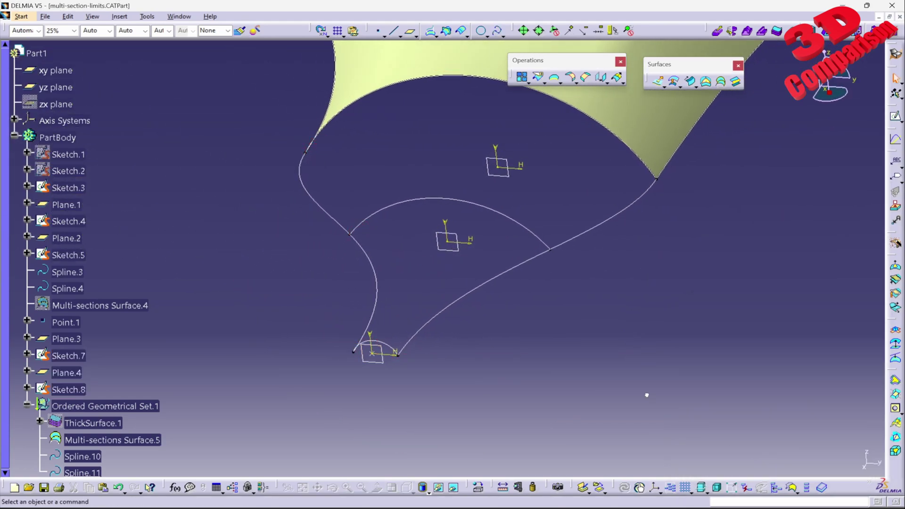
# - Start a multi-sections surface with Sketch.5 as the first section and Multi-sections Surface.5 as its tangent support
pyautogui.moveTo(646, 394); pyautogui.dragTo(516, 312, button='middle')
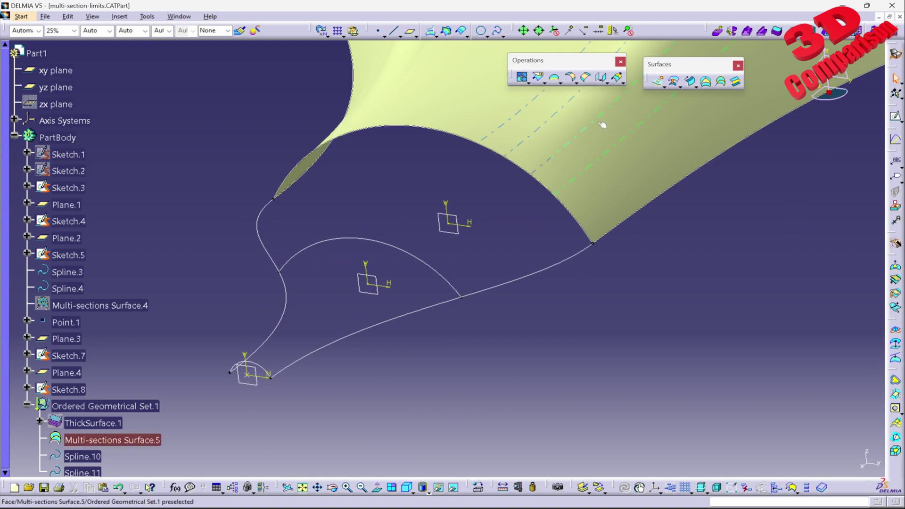
pyautogui.click(721, 82)
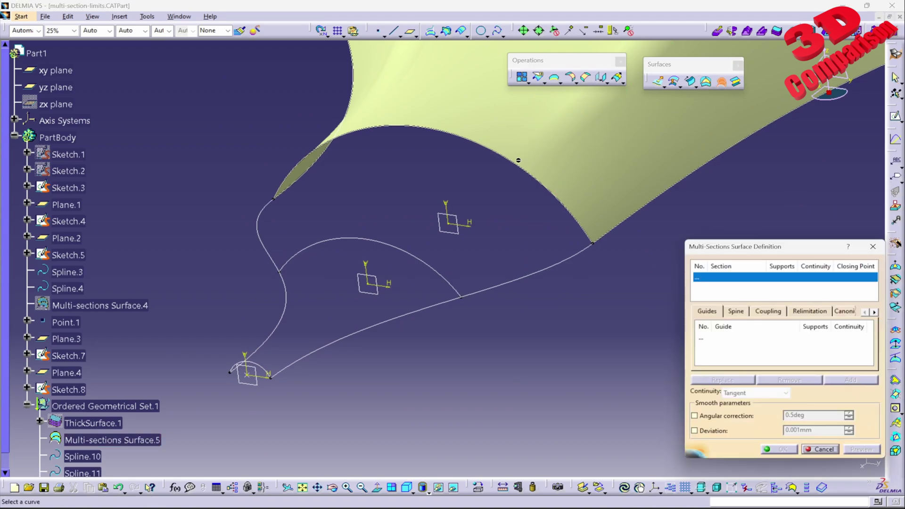
pyautogui.click(512, 162)
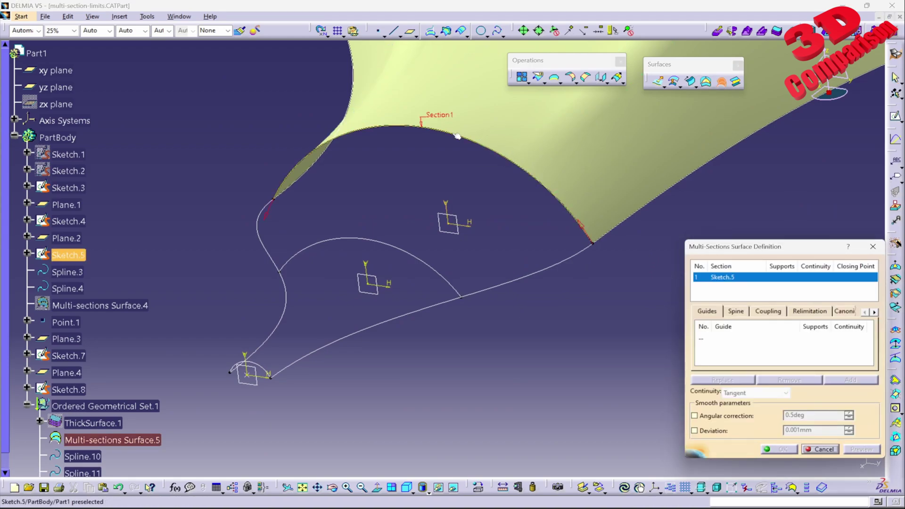
pyautogui.moveTo(487, 150); pyautogui.dragTo(462, 228, button='middle')
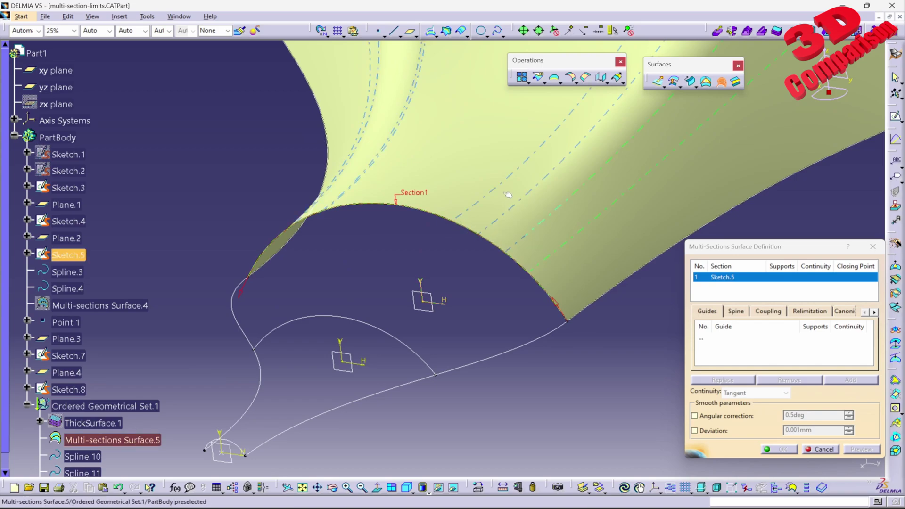
pyautogui.moveTo(509, 193); pyautogui.dragTo(483, 230, button='middle')
pyautogui.click(479, 240)
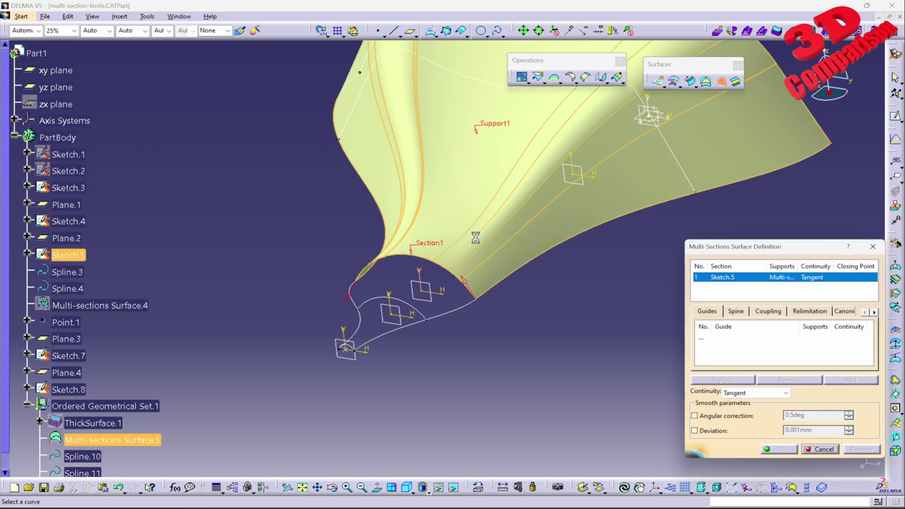
# - Add Sketch.7 as the second section of the new multi-sections surface and preview it
pyautogui.moveTo(325, 240); pyautogui.dragTo(415, 248, button='middle')
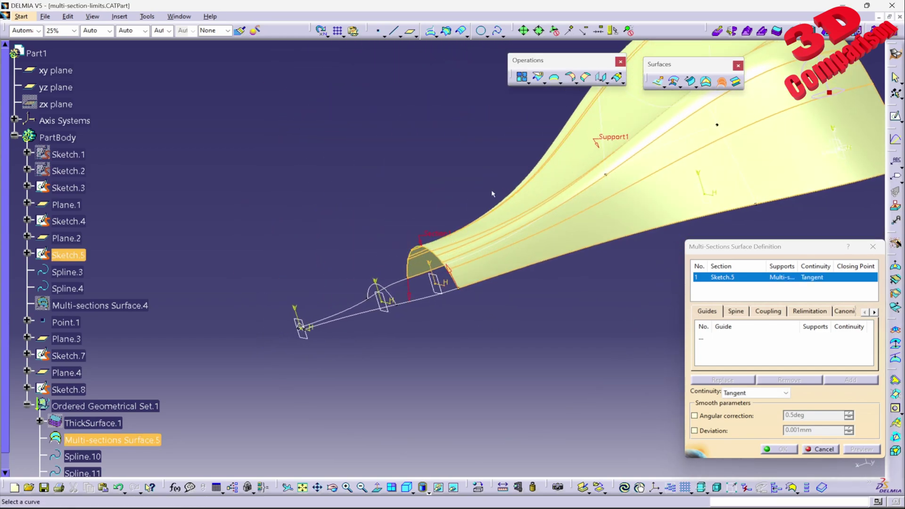
pyautogui.moveTo(493, 194); pyautogui.dragTo(551, 210, button='middle')
pyautogui.moveTo(440, 255); pyautogui.dragTo(501, 225, button='middle')
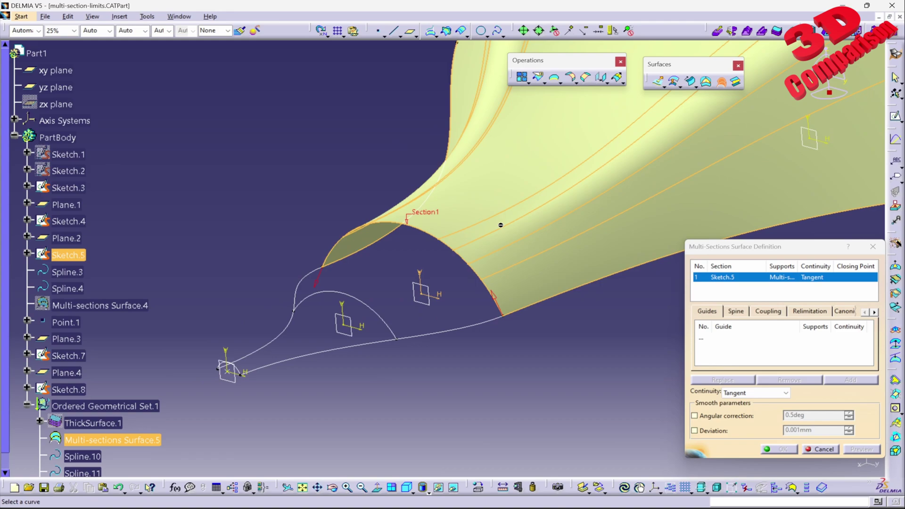
pyautogui.click(368, 307)
pyautogui.moveTo(398, 275)
pyautogui.mouseDown(button='middle')
pyautogui.moveTo(424, 237)
pyautogui.moveTo(464, 333)
pyautogui.mouseUp(button='middle')
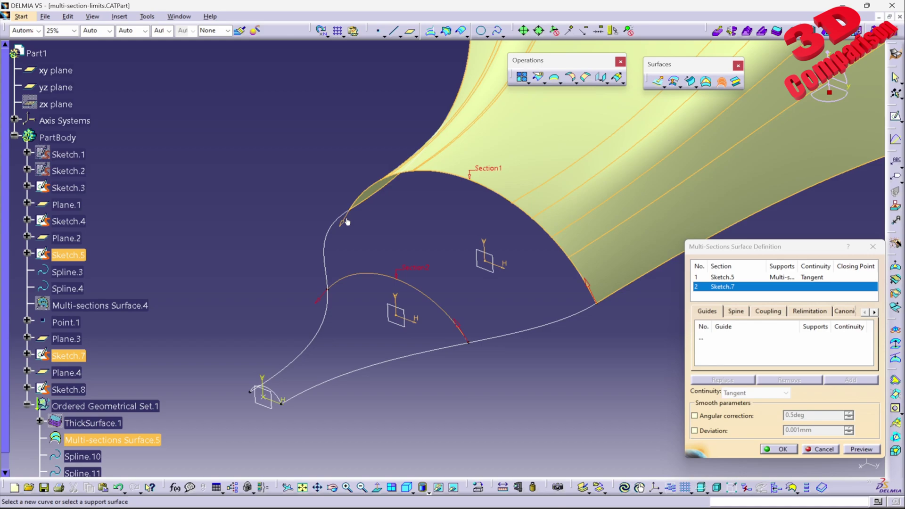
pyautogui.click(860, 449)
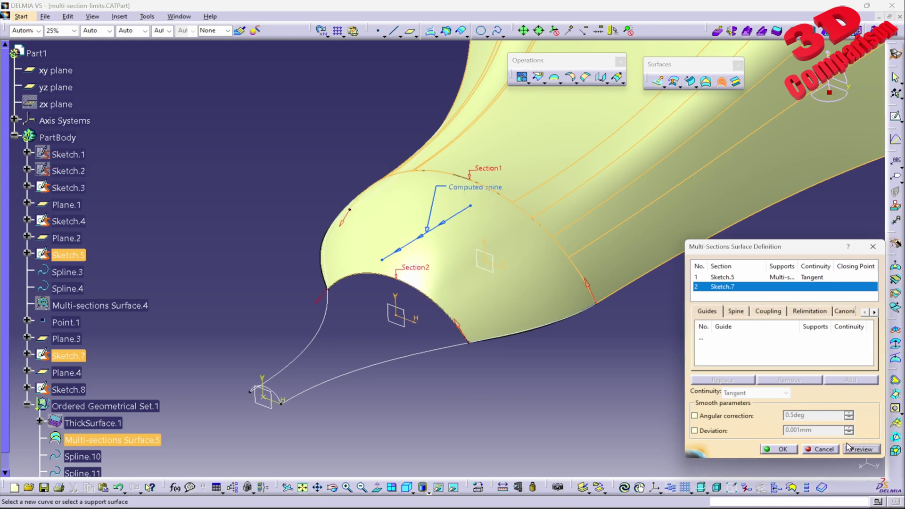
pyautogui.moveTo(415, 264)
pyautogui.mouseDown(button='middle')
pyautogui.moveTo(421, 282)
pyautogui.moveTo(424, 263)
pyautogui.mouseUp(button='middle')
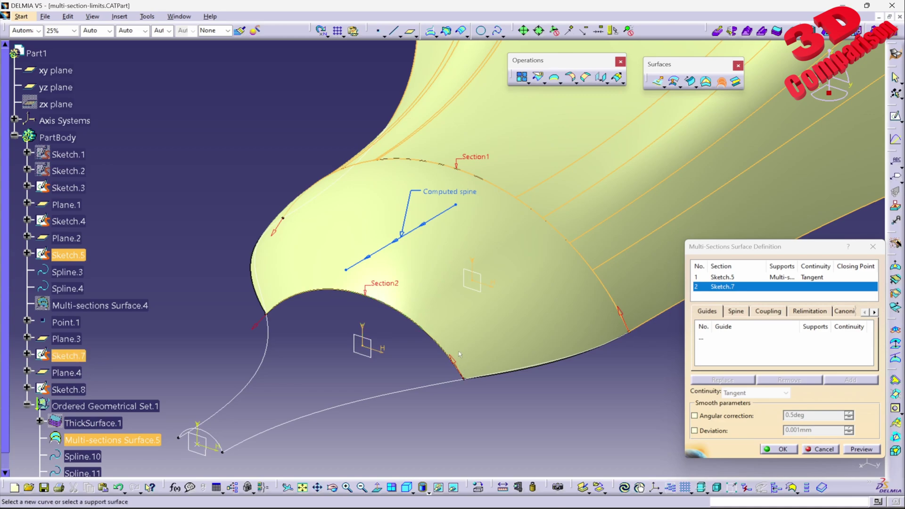
# - Try reversing the orientation of the Sketch.7 section in the preview, and return it to its original orientation
pyautogui.click(260, 323)
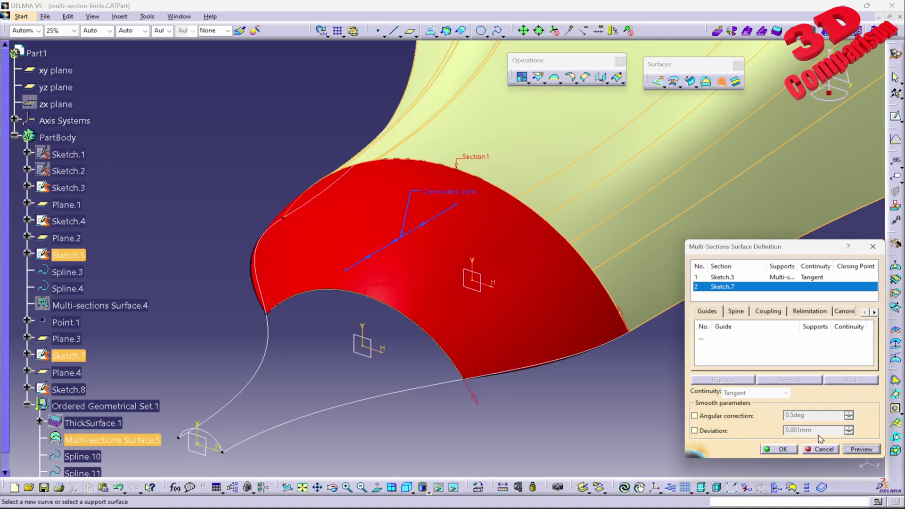
pyautogui.click(863, 449)
pyautogui.moveTo(482, 223); pyautogui.dragTo(560, 283)
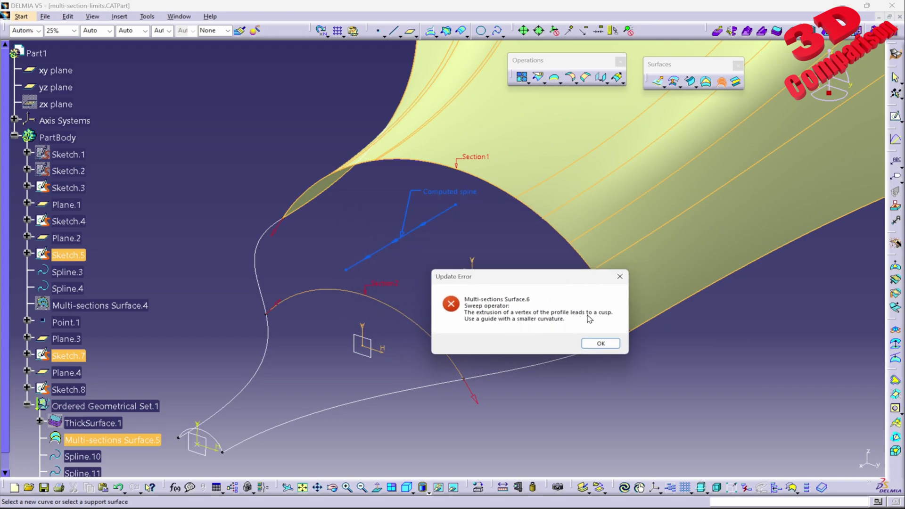
pyautogui.click(600, 344)
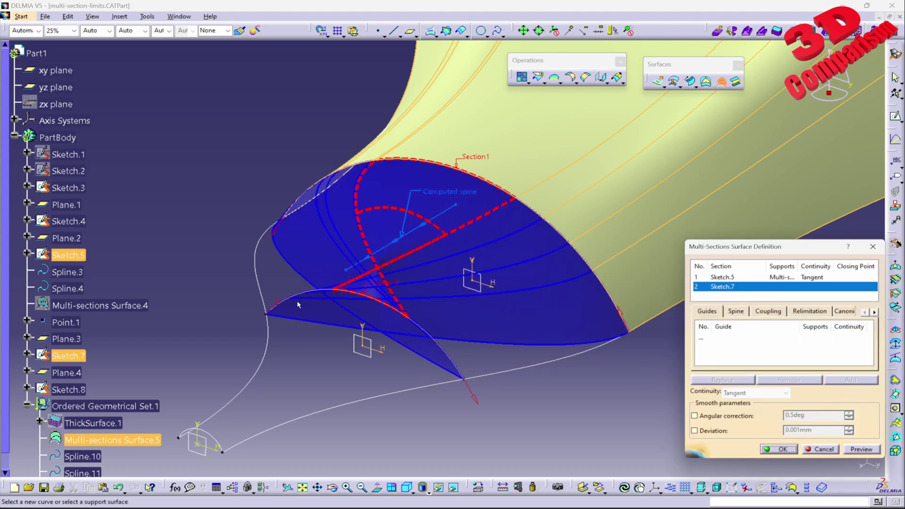
pyautogui.click(861, 450)
# - Add Sketch.8 as the third section, preview the surface and dismiss the warning
pyautogui.moveTo(421, 345); pyautogui.dragTo(454, 296, button='middle')
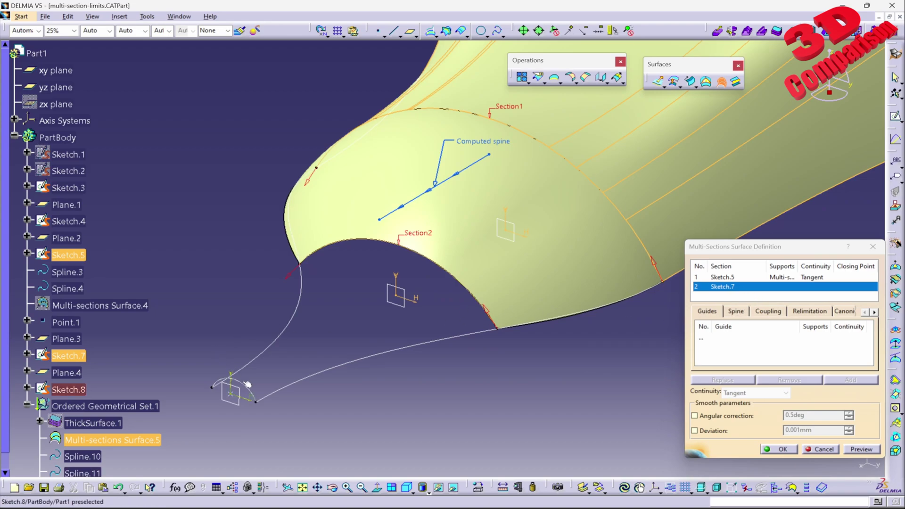
pyautogui.click(236, 395)
pyautogui.click(864, 452)
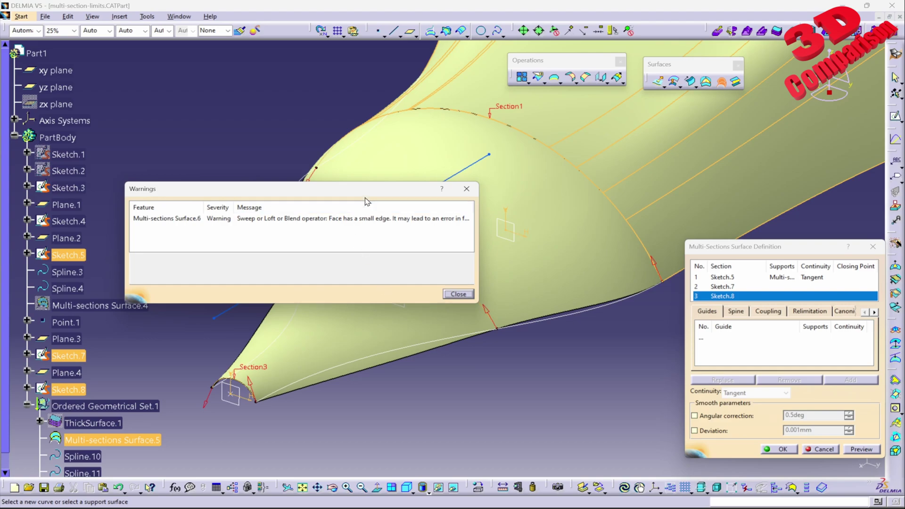
pyautogui.moveTo(369, 194); pyautogui.dragTo(344, 91)
pyautogui.moveTo(326, 313); pyautogui.dragTo(492, 344, button='middle')
pyautogui.click(436, 192)
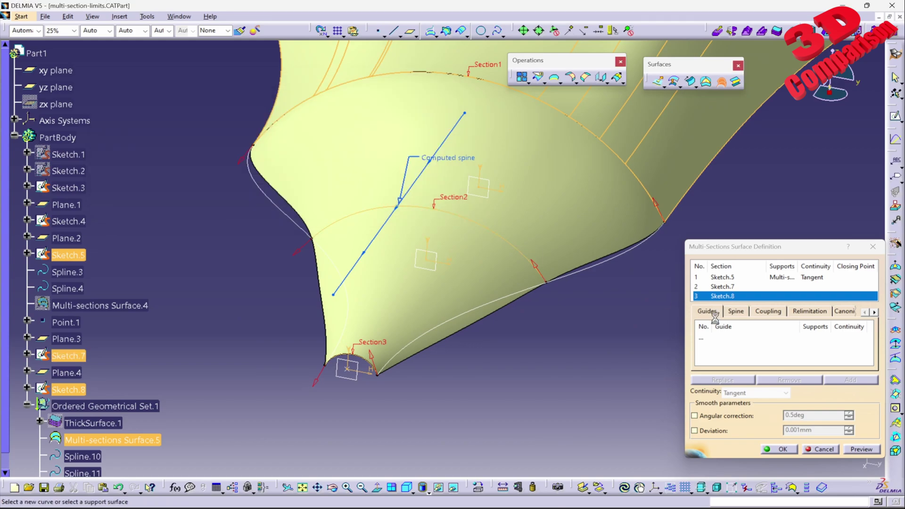
# - Add Spline.11 and Spline.10 as the guides of the new multi-sections surface and preview how it follows them
pyautogui.click(727, 335)
pyautogui.click(438, 347)
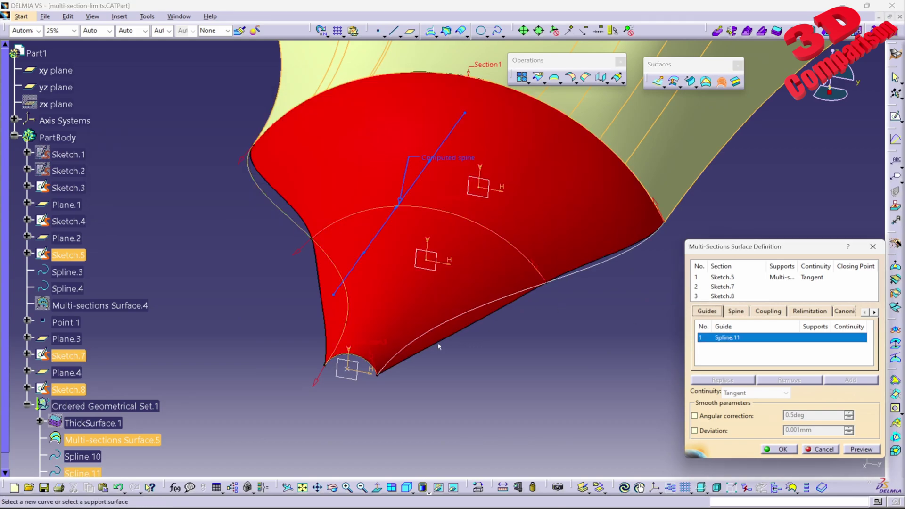
pyautogui.click(510, 293)
pyautogui.click(857, 448)
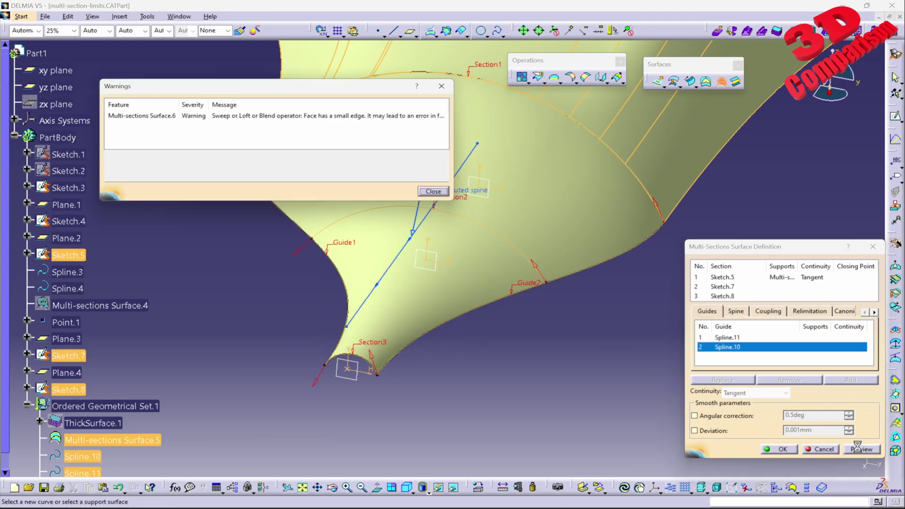
pyautogui.moveTo(446, 285); pyautogui.dragTo(410, 302, button='middle')
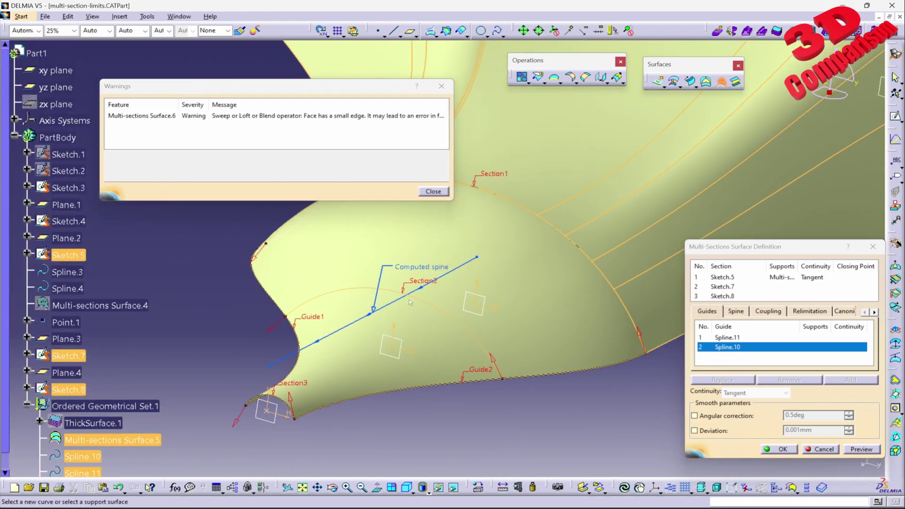
# - Read and dismiss the small-edge warning, and accept the new multi-sections surface
pyautogui.click(371, 117)
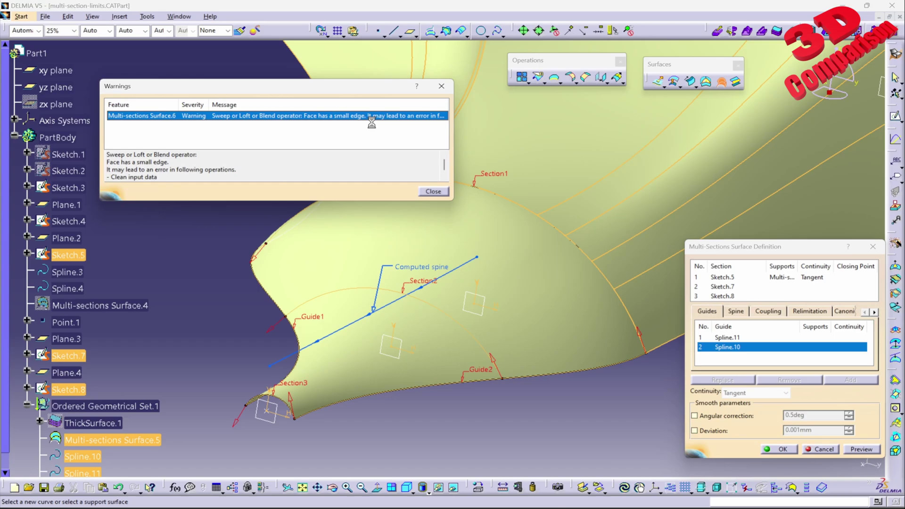
pyautogui.click(433, 191)
pyautogui.click(784, 450)
pyautogui.moveTo(754, 440); pyautogui.dragTo(586, 389, button='middle')
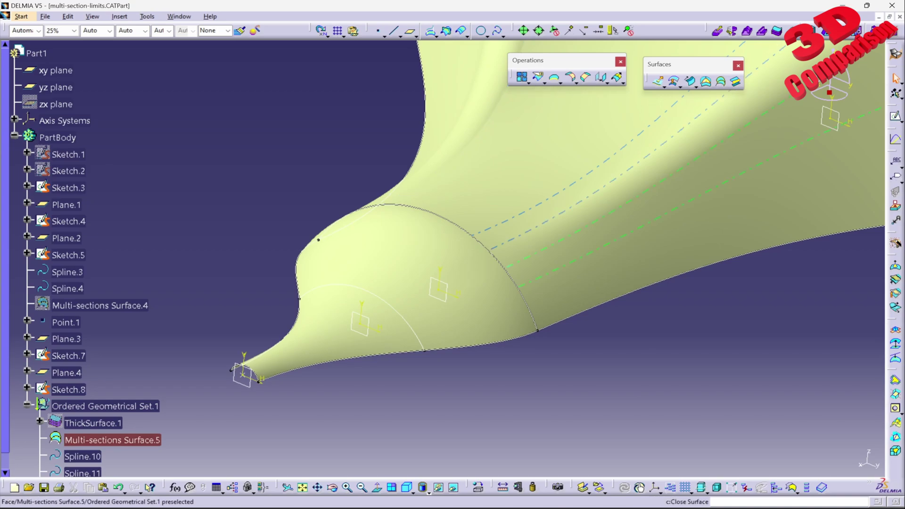
# - Try a 1 mm thick surface on the second multi-sections surface, inspect the previewed narrow end, and cancel
pyautogui.click(778, 31)
pyautogui.click(493, 225)
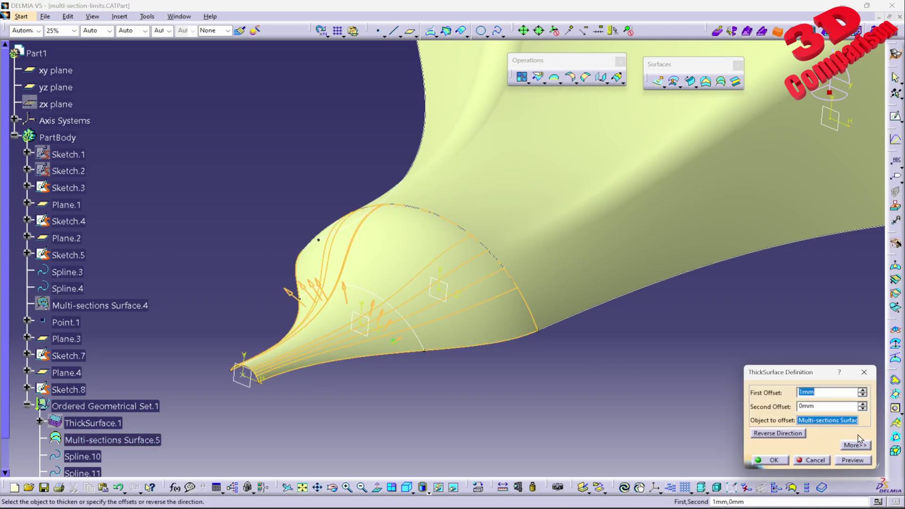
pyautogui.click(853, 460)
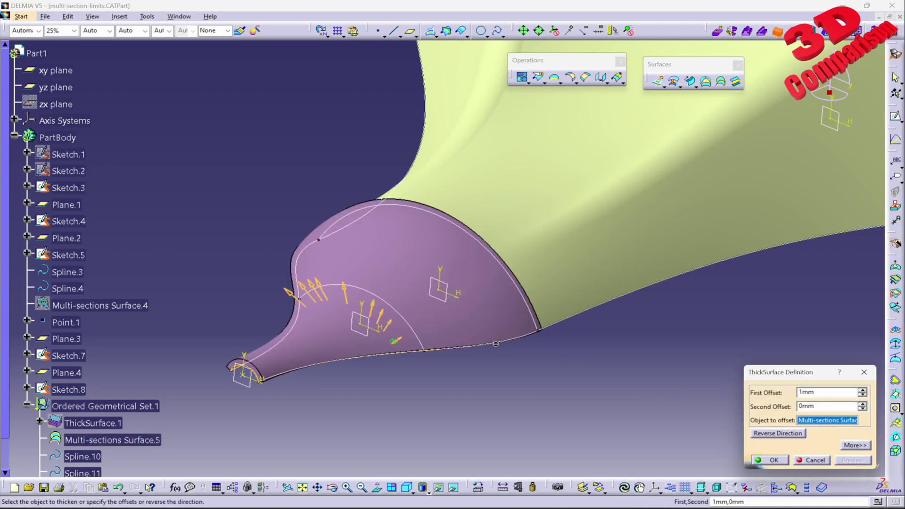
pyautogui.moveTo(321, 351); pyautogui.dragTo(555, 127, button='middle')
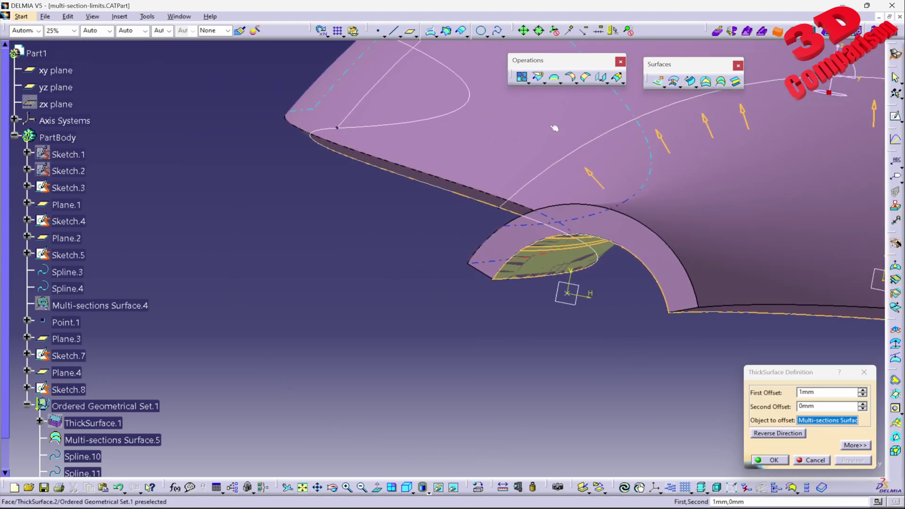
pyautogui.moveTo(632, 215); pyautogui.dragTo(533, 219, button='middle')
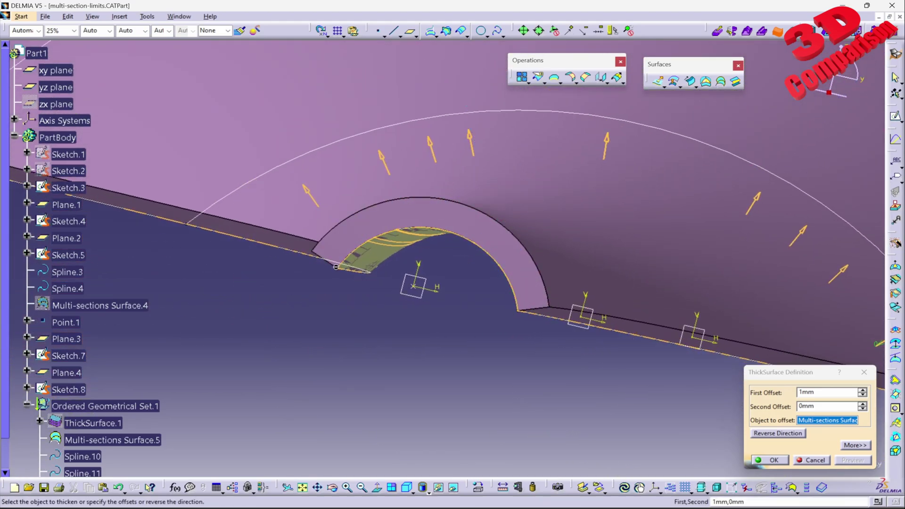
pyautogui.moveTo(520, 311)
pyautogui.mouseDown(button='middle')
pyautogui.moveTo(416, 285)
pyautogui.moveTo(513, 325)
pyautogui.mouseUp(button='middle')
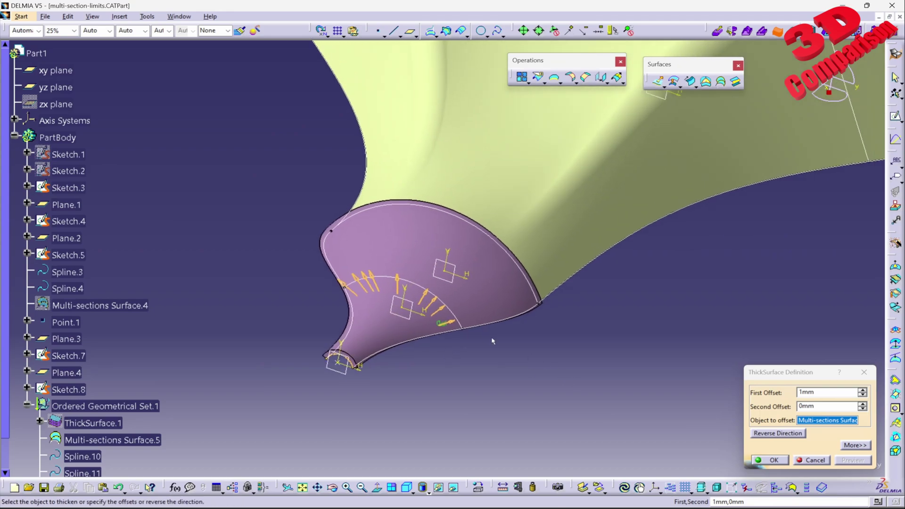
pyautogui.click(811, 460)
# - Join Multi-sections Surface.5 and Multi-sections Surface.6 with a merging distance of 0.001 mm
pyautogui.moveTo(774, 429); pyautogui.dragTo(579, 319, button='middle')
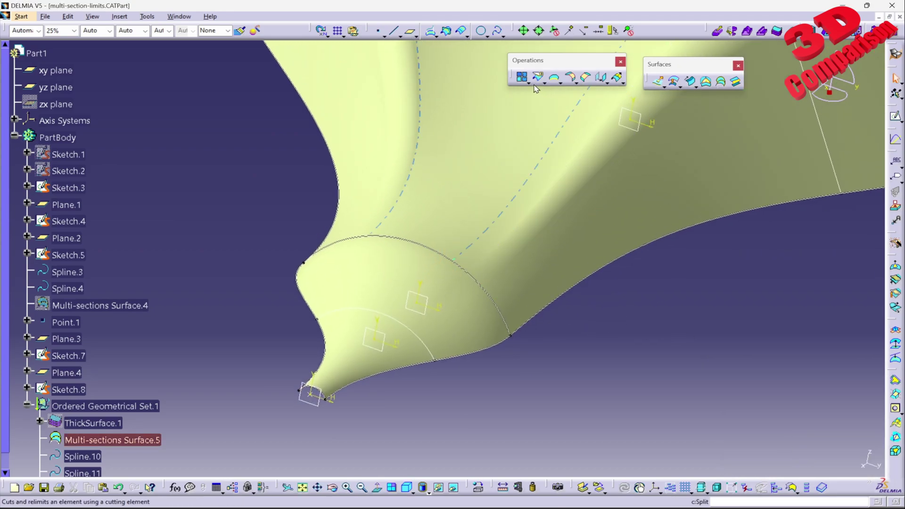
pyautogui.click(522, 77)
pyautogui.moveTo(520, 263); pyautogui.dragTo(361, 288, button='middle')
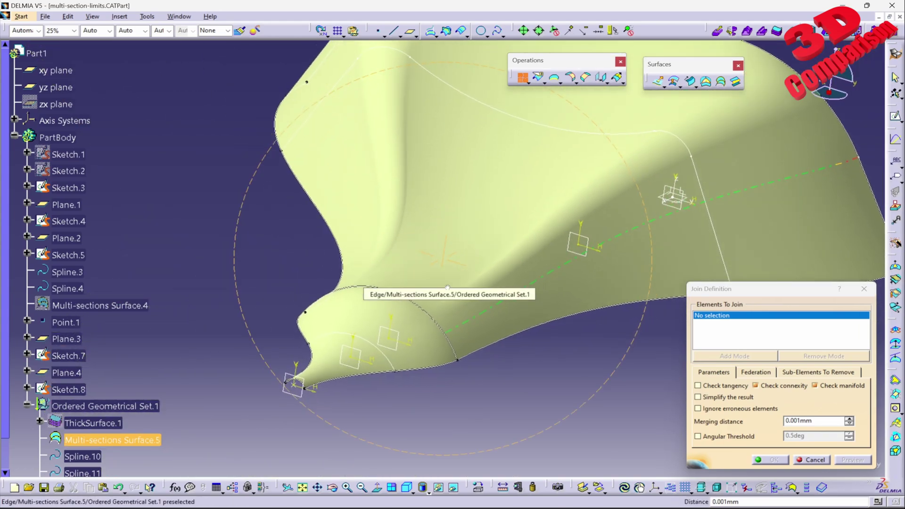
pyautogui.click(504, 208)
pyautogui.click(505, 204)
pyautogui.click(372, 330)
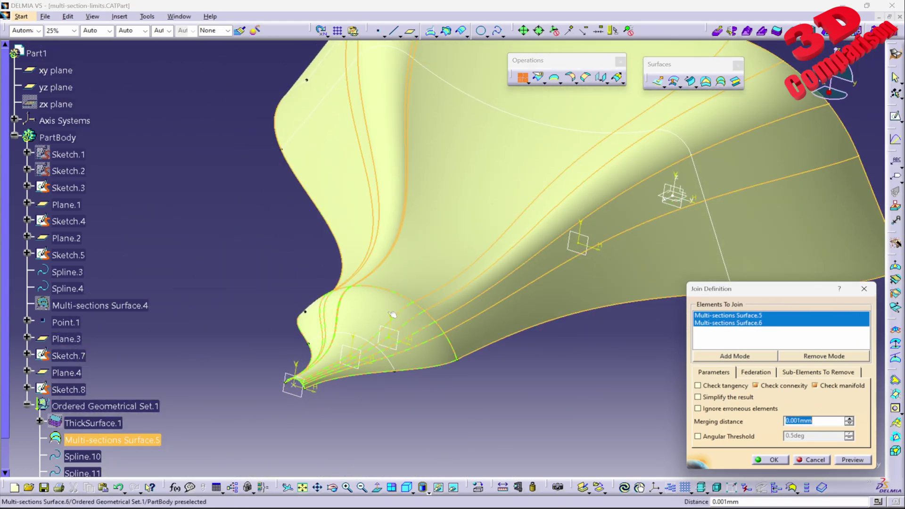
pyautogui.click(770, 460)
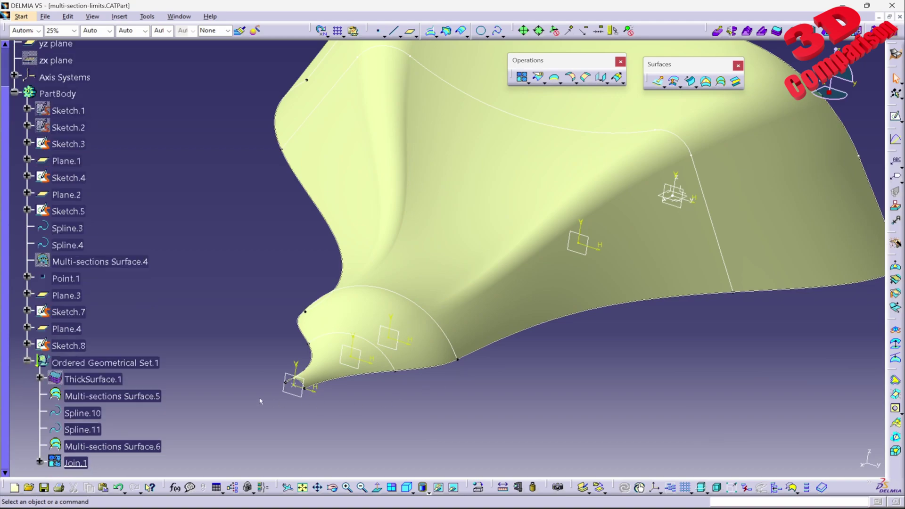
# - Start a thick surface on Join.1 with a first offset of 1 mm and preview it
pyautogui.click(777, 32)
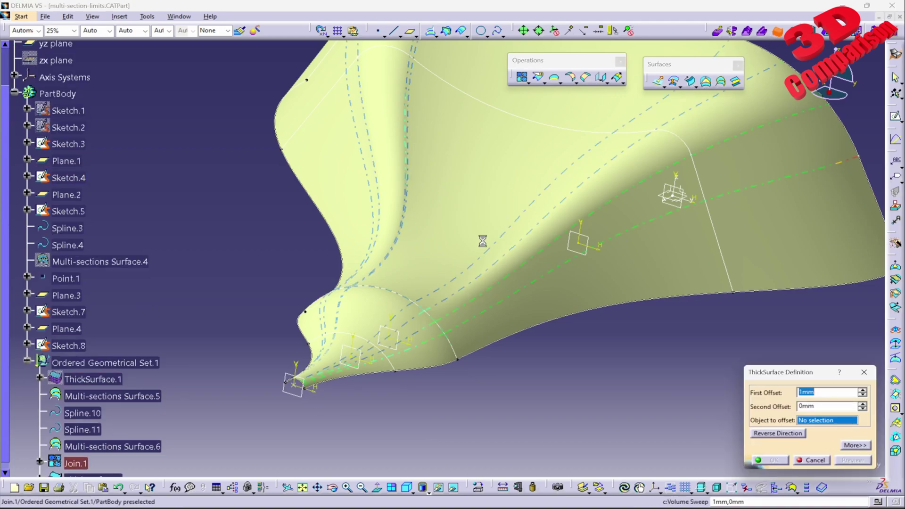
pyautogui.click(865, 461)
pyautogui.moveTo(502, 364); pyautogui.dragTo(486, 264, button='middle')
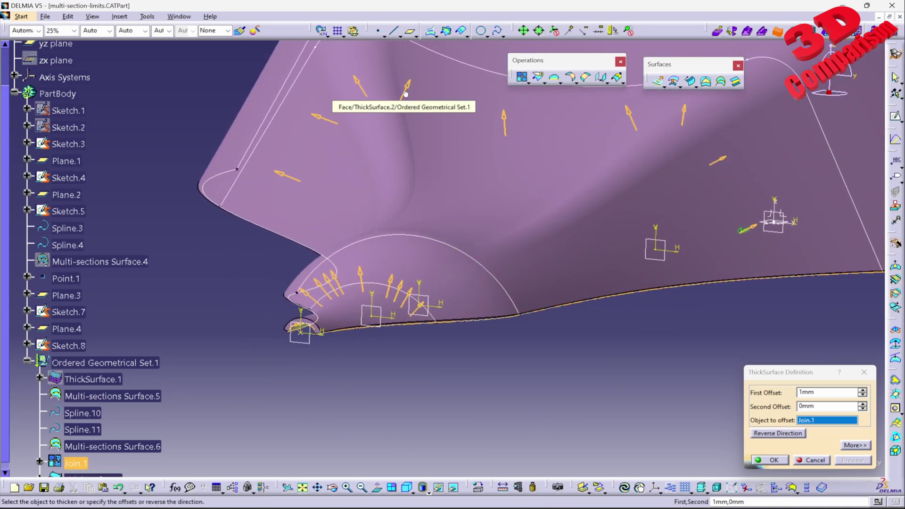
# - Reverse the thickening direction to the inner side of Join.1, preview it and inspect the narrow end
pyautogui.click(778, 434)
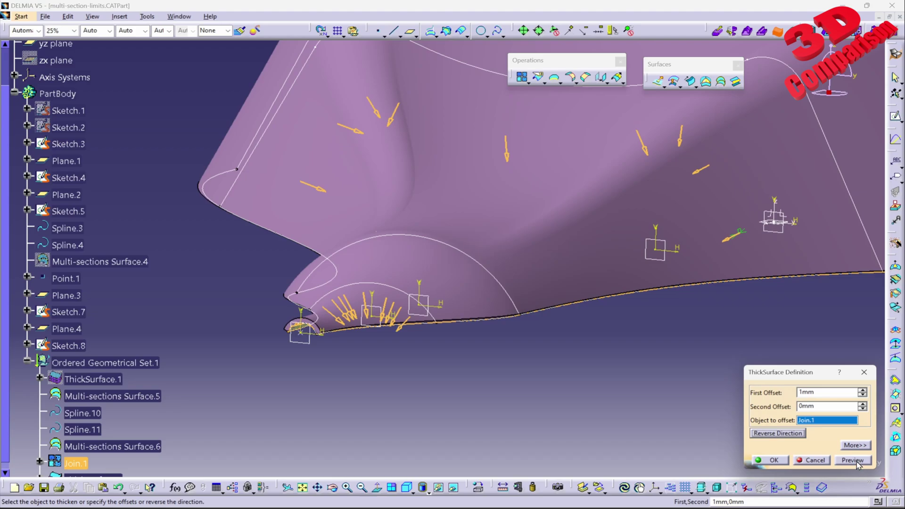
pyautogui.moveTo(405, 302); pyautogui.dragTo(461, 152, button='middle')
pyautogui.moveTo(259, 130); pyautogui.dragTo(360, 276, button='middle')
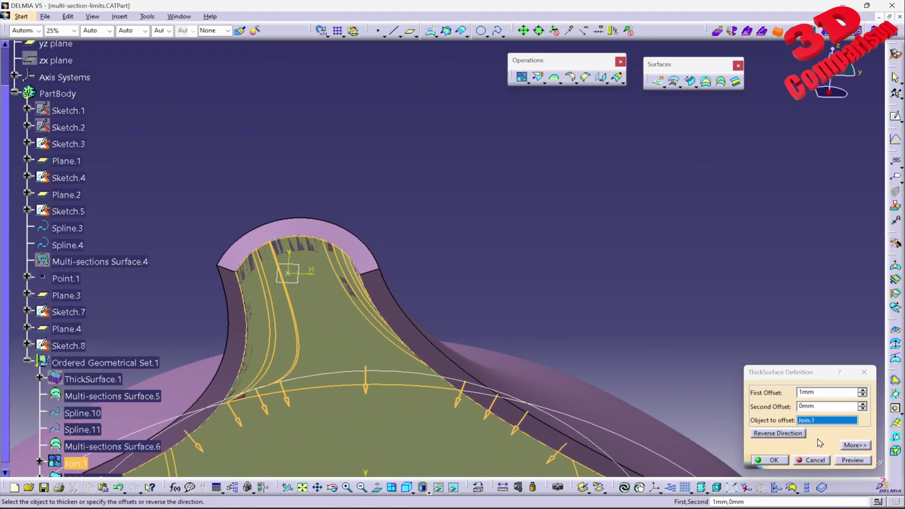
pyautogui.click(852, 462)
pyautogui.moveTo(418, 307); pyautogui.dragTo(452, 263, button='middle')
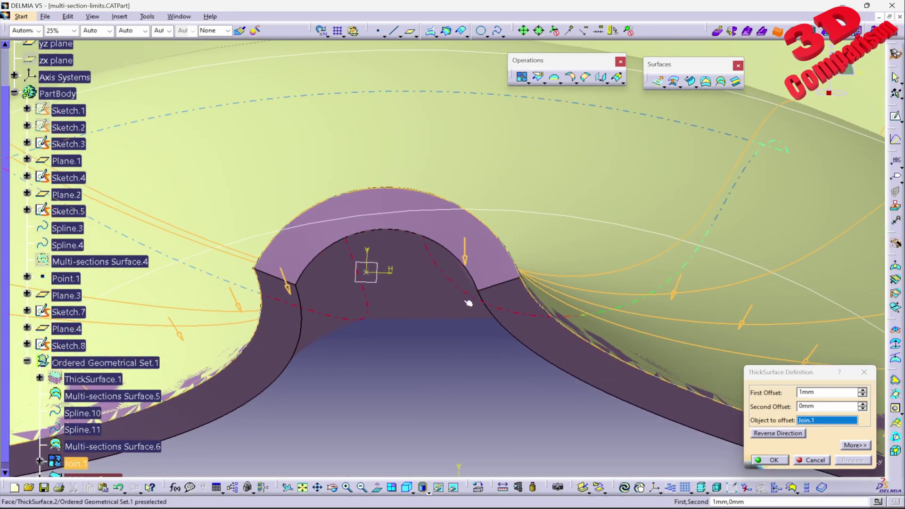
pyautogui.moveTo(438, 285); pyautogui.dragTo(451, 363, button='middle')
# - Try a first offset of 3 mm on the inner side of Join.1 and inspect the preview at the narrow end
pyautogui.doubleClick(834, 393)
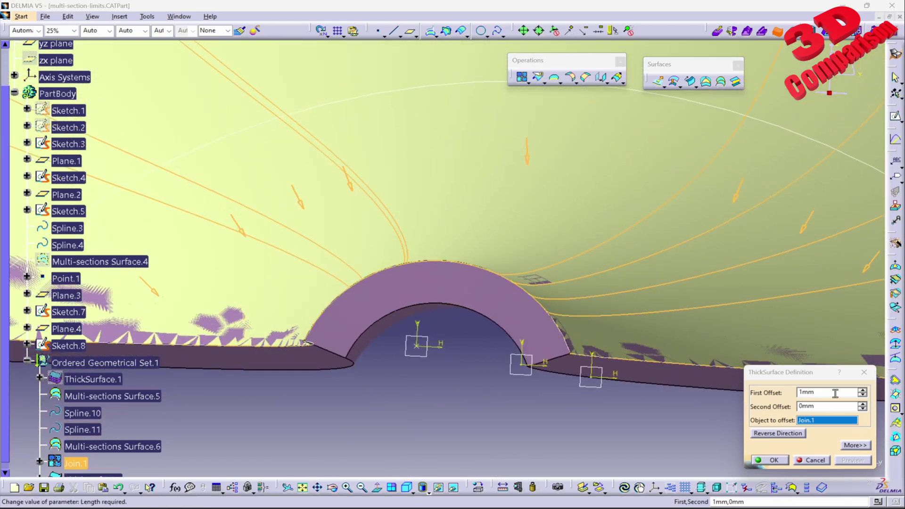
pyautogui.press('Tab')
pyautogui.click(863, 464)
pyautogui.moveTo(500, 348); pyautogui.dragTo(473, 205, button='middle')
pyautogui.moveTo(445, 170); pyautogui.dragTo(486, 333, button='middle')
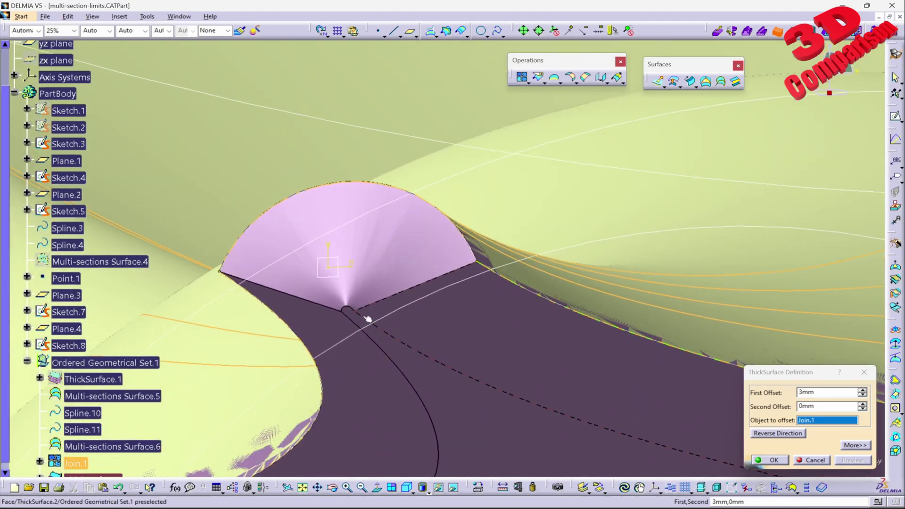
# - Try a first offset of 4 mm for the inward thickening of Join.1 and dismiss the update error
pyautogui.doubleClick(831, 392)
pyautogui.write('4')
pyautogui.press('Tab')
pyautogui.click(853, 460)
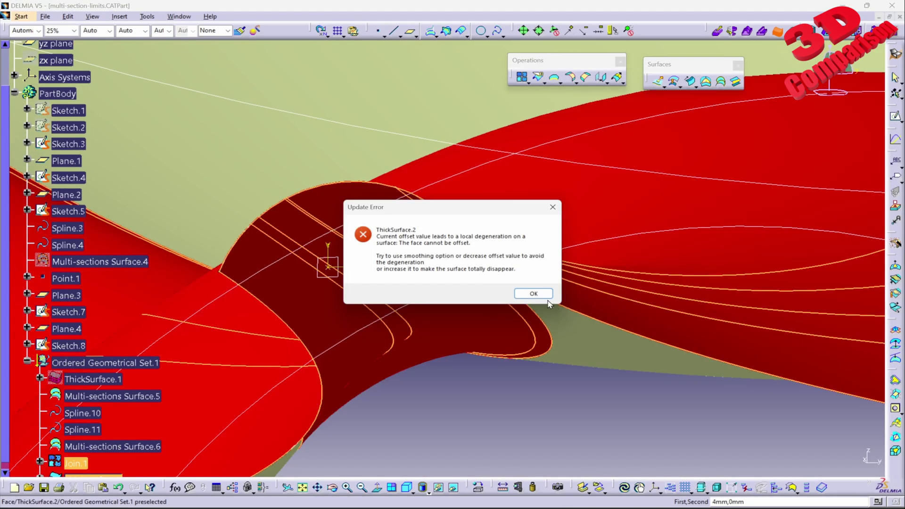
pyautogui.click(545, 296)
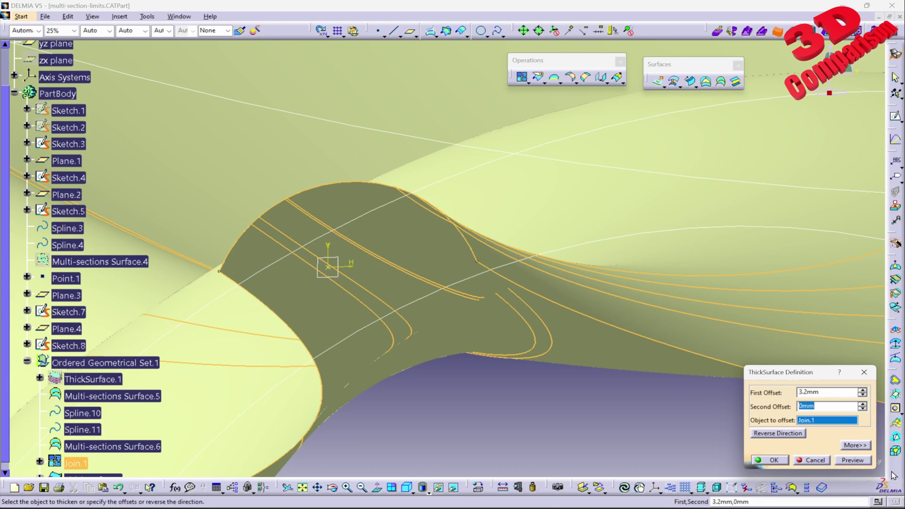
# - Try previewing the inward thickening with a first offset of 3.2 mm and close the error reports
pyautogui.click(863, 461)
pyautogui.click(526, 295)
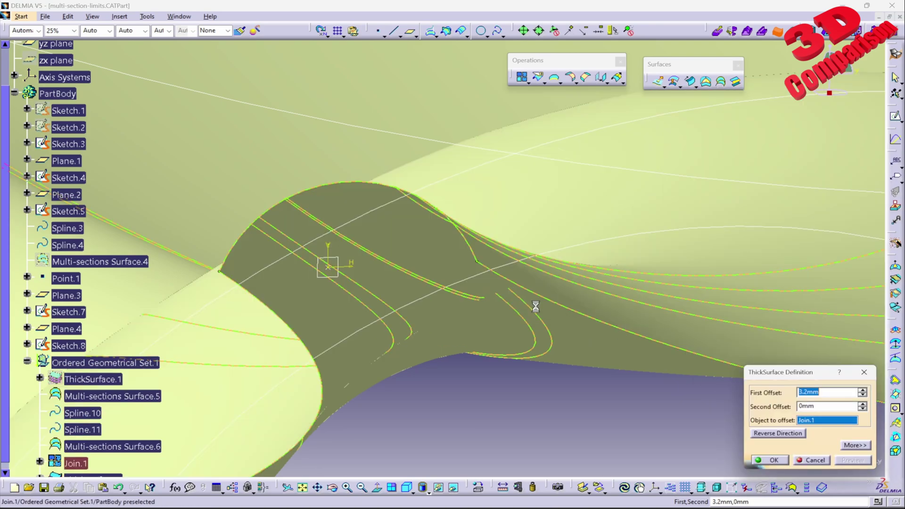
pyautogui.press('Return')
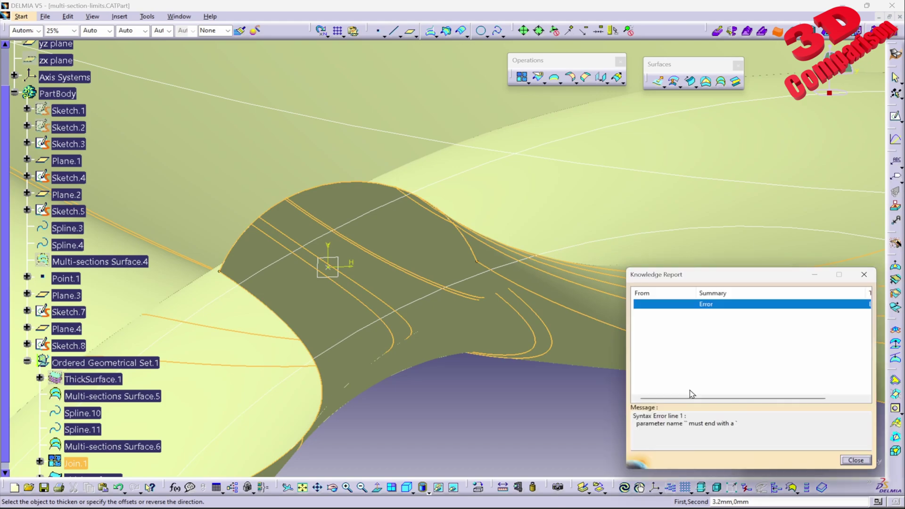
pyautogui.click(847, 463)
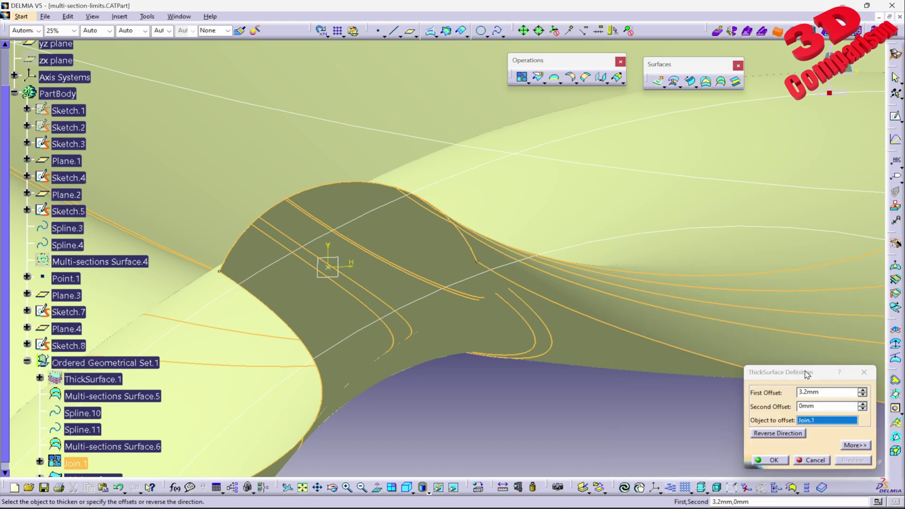
# - Set the inward thickening's first offset to 3.1 mm, preview it and inspect the narrow end
pyautogui.write('3.1')
pyautogui.press('Tab')
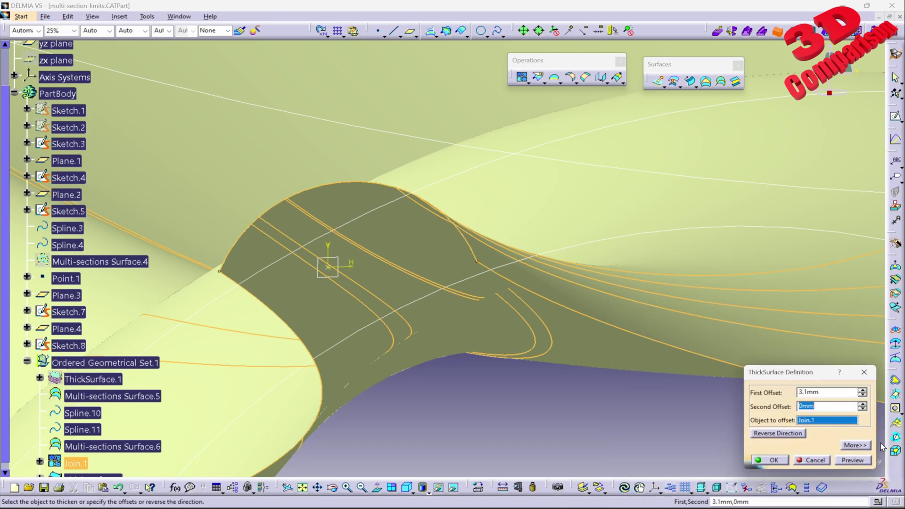
pyautogui.click(864, 461)
pyautogui.moveTo(439, 316); pyautogui.dragTo(475, 389, button='middle')
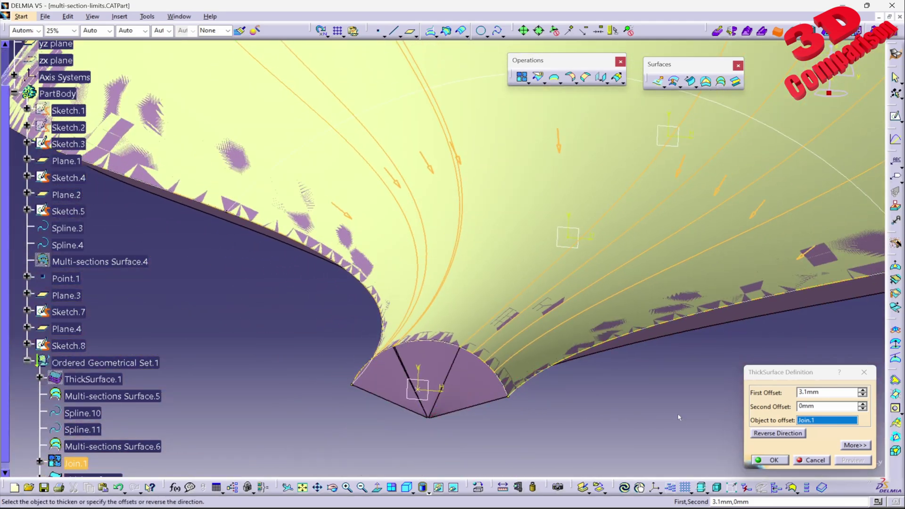
# - Reverse the thickening to the outer side of Join.1, try previewing it at 3.1 mm and dismiss the error
pyautogui.click(780, 432)
pyautogui.click(864, 463)
pyautogui.click(541, 296)
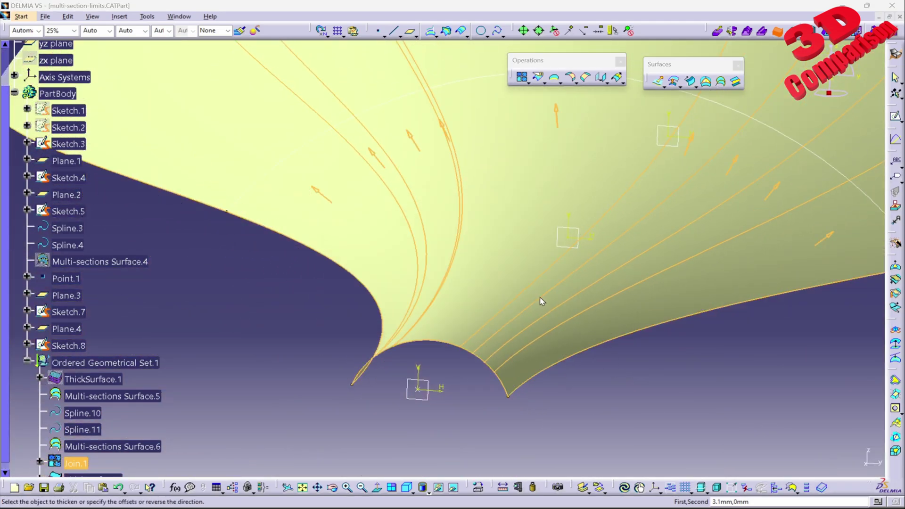
# - Set the outward first offset to 1 mm, preview the thick surface and inspect it around the narrow end
pyautogui.write('1')
pyautogui.click(852, 461)
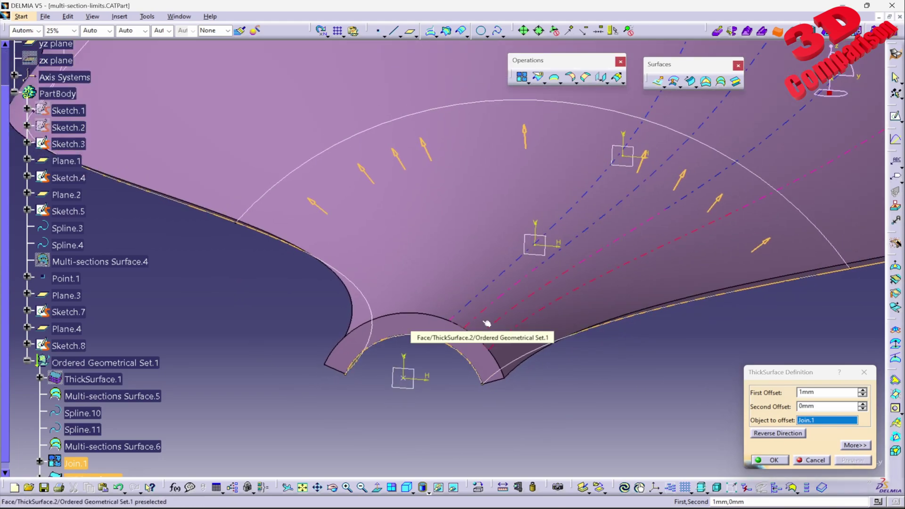
pyautogui.moveTo(500, 259); pyautogui.dragTo(464, 326, button='middle')
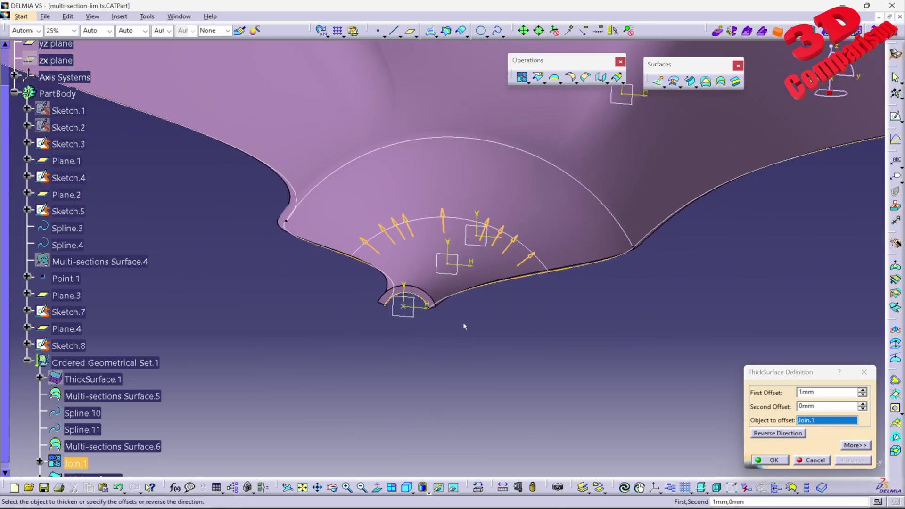
pyautogui.moveTo(439, 277); pyautogui.dragTo(453, 304, button='middle')
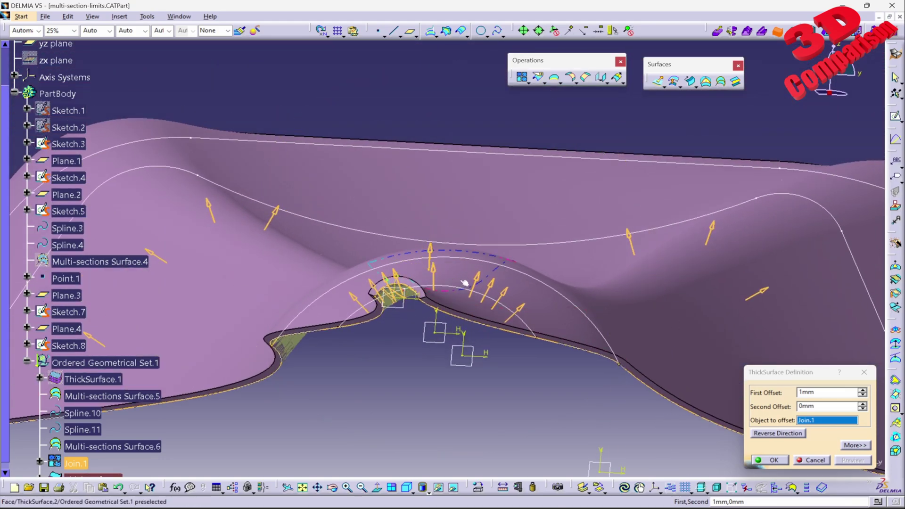
# - Try an outward first offset of 2 mm, examine the highlighted degenerate area and dismiss the error
pyautogui.moveTo(823, 393); pyautogui.dragTo(773, 390)
pyautogui.write('2')
pyautogui.press('Tab')
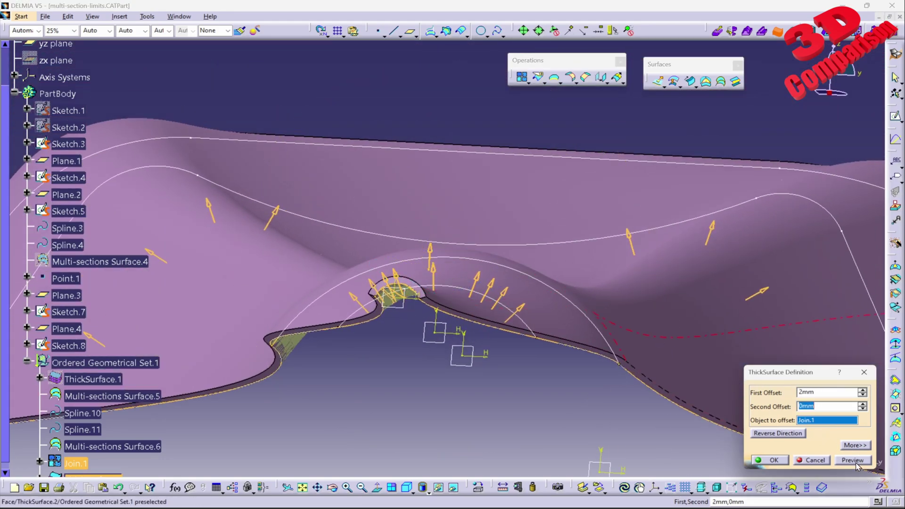
pyautogui.click(857, 461)
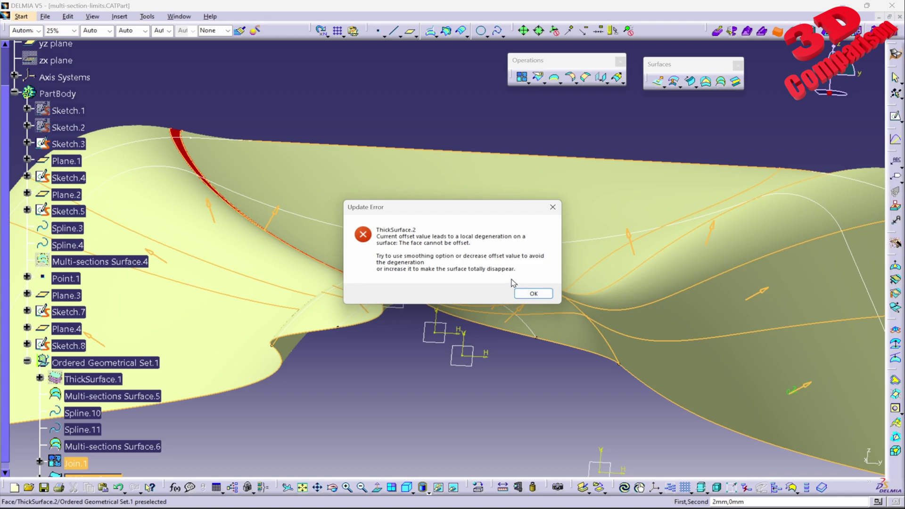
pyautogui.moveTo(415, 210); pyautogui.dragTo(599, 125)
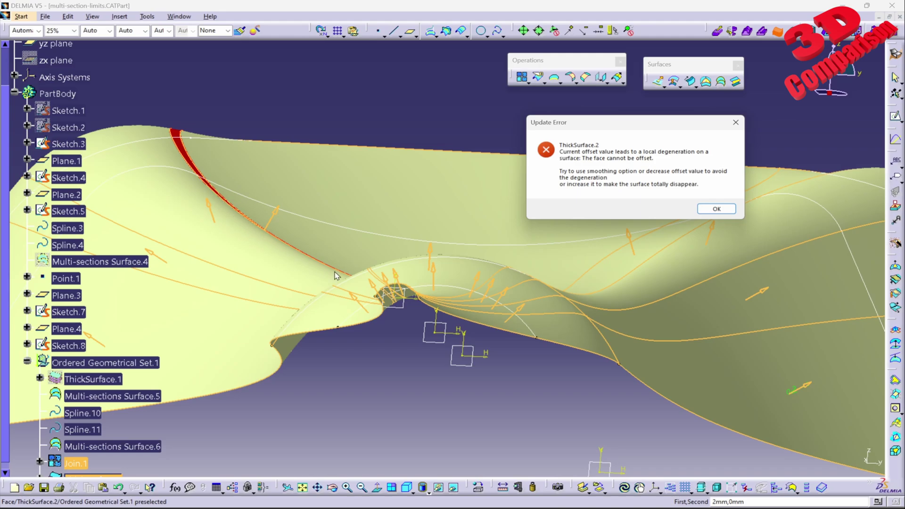
pyautogui.click(708, 212)
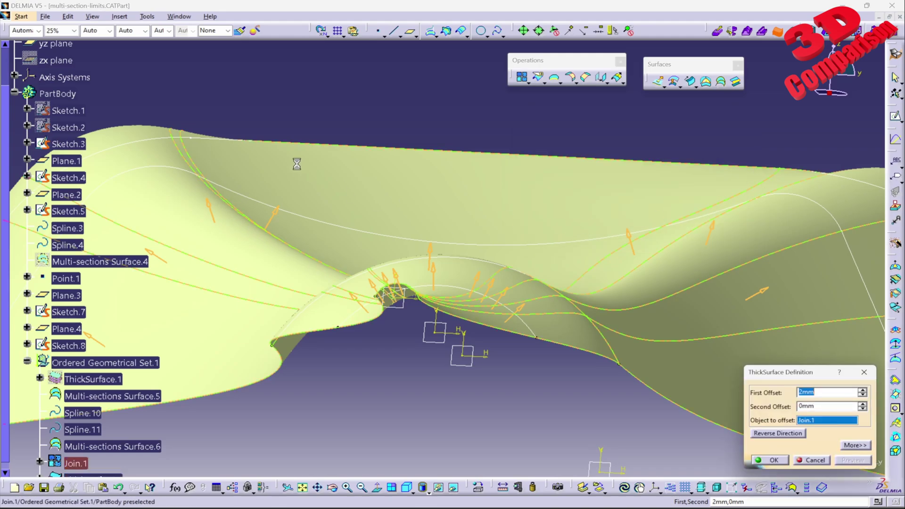
pyautogui.moveTo(297, 163); pyautogui.dragTo(425, 317, button='middle')
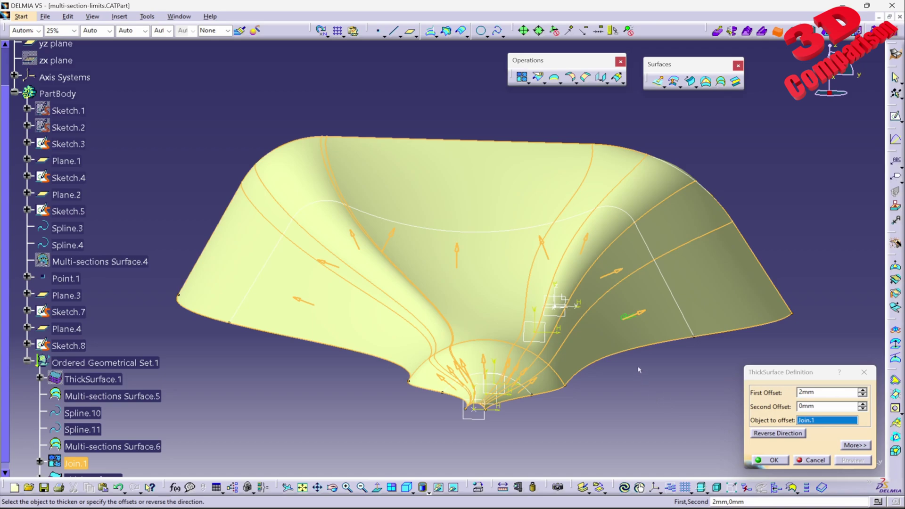
# - Set the outward first offset to 1 mm, create the thick surface from Join.1 and inspect the result
pyautogui.doubleClick(816, 393)
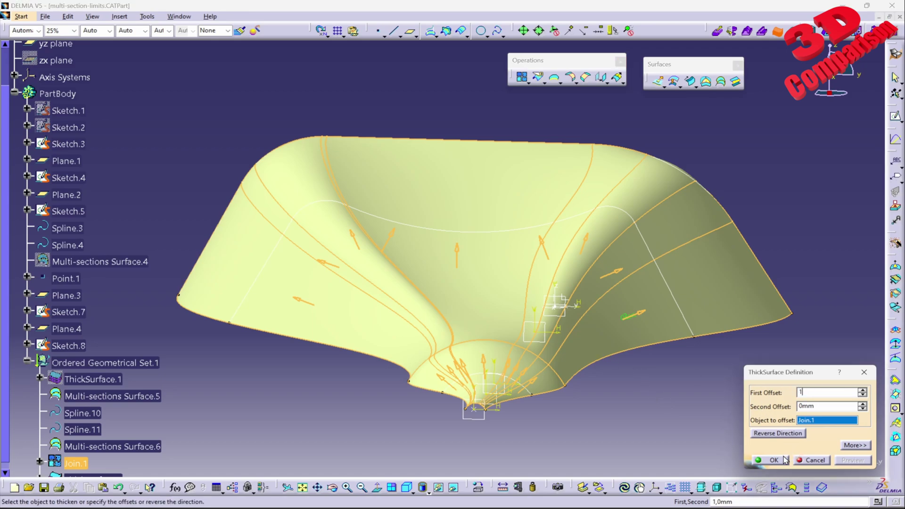
pyautogui.click(780, 460)
pyautogui.click(697, 415)
pyautogui.moveTo(477, 119); pyautogui.dragTo(385, 219, button='middle')
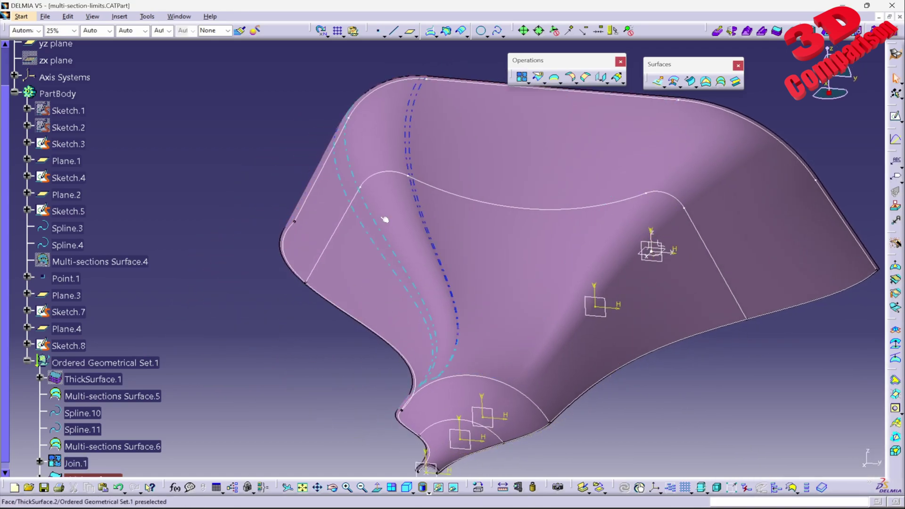
# - Hide ThickSurface.2 and shade the model with its edges displayed on Join.1
pyautogui.scroll(-1, 102, 443)
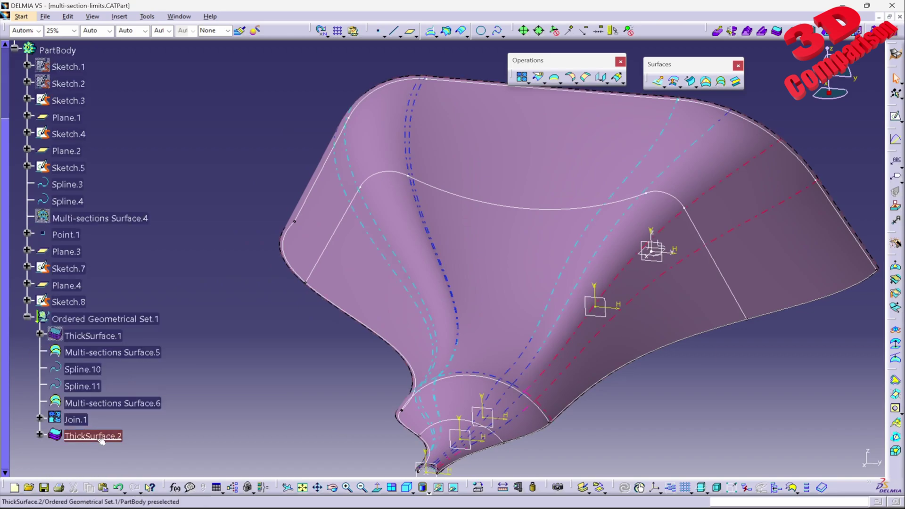
pyautogui.rightClick(101, 441)
pyautogui.click(122, 266)
pyautogui.moveTo(445, 198); pyautogui.dragTo(370, 227, button='middle')
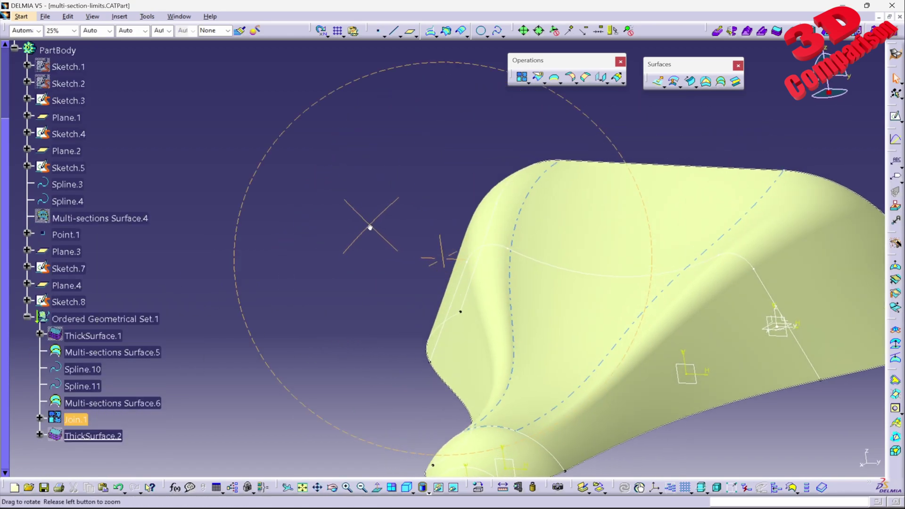
pyautogui.click(427, 491)
pyautogui.click(433, 429)
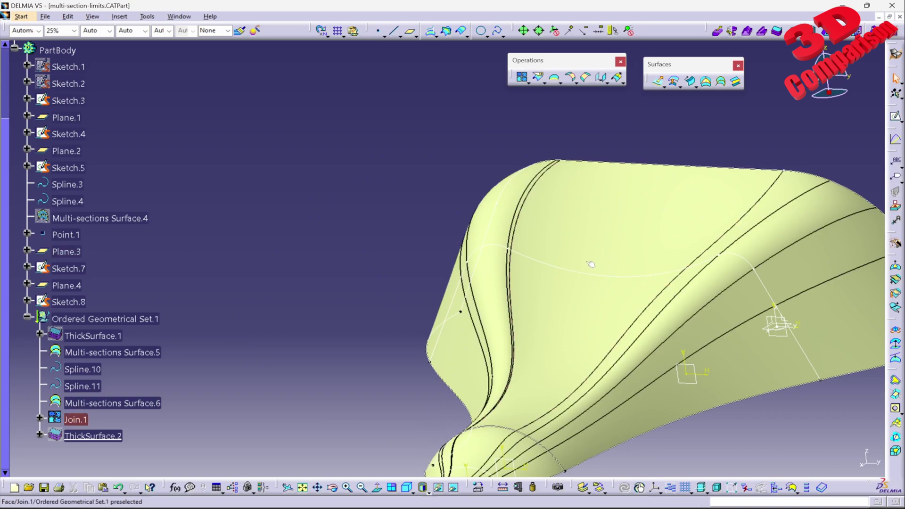
# - Open Sketch.4 for editing and apply a tangency constraint between the R 11.79 corner arc and the adjoining large arc
pyautogui.moveTo(586, 261); pyautogui.dragTo(500, 218, button='middle')
pyautogui.click(427, 243)
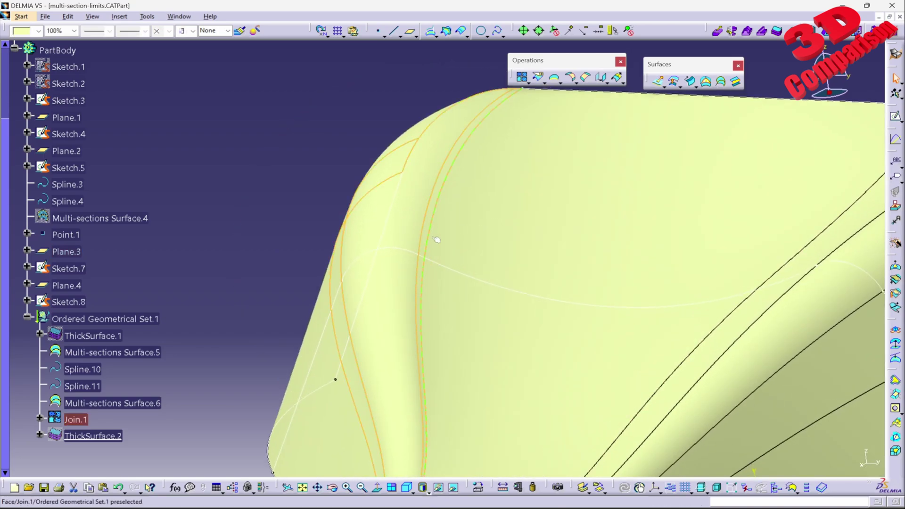
pyautogui.doubleClick(450, 268)
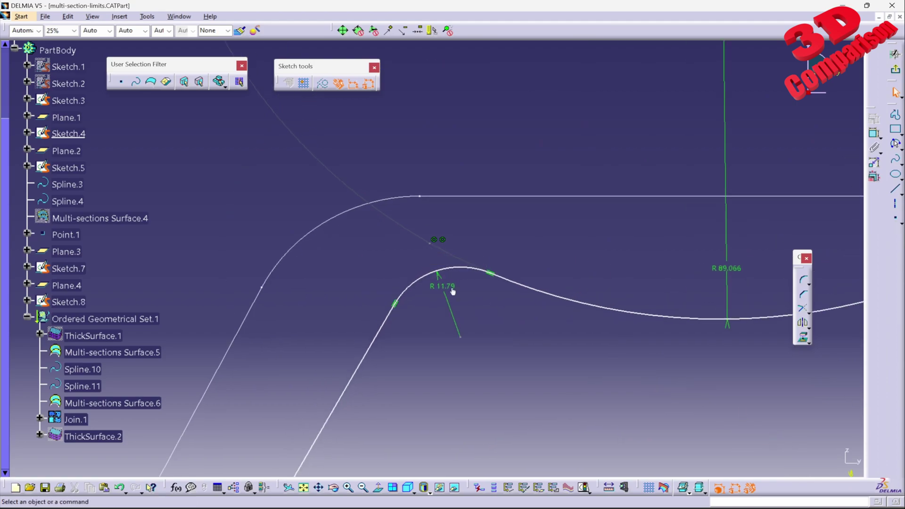
pyautogui.moveTo(499, 280)
pyautogui.mouseDown(button='middle')
pyautogui.moveTo(509, 291)
pyautogui.moveTo(503, 198)
pyautogui.moveTo(618, 184)
pyautogui.mouseUp(button='middle')
pyautogui.click(659, 198)
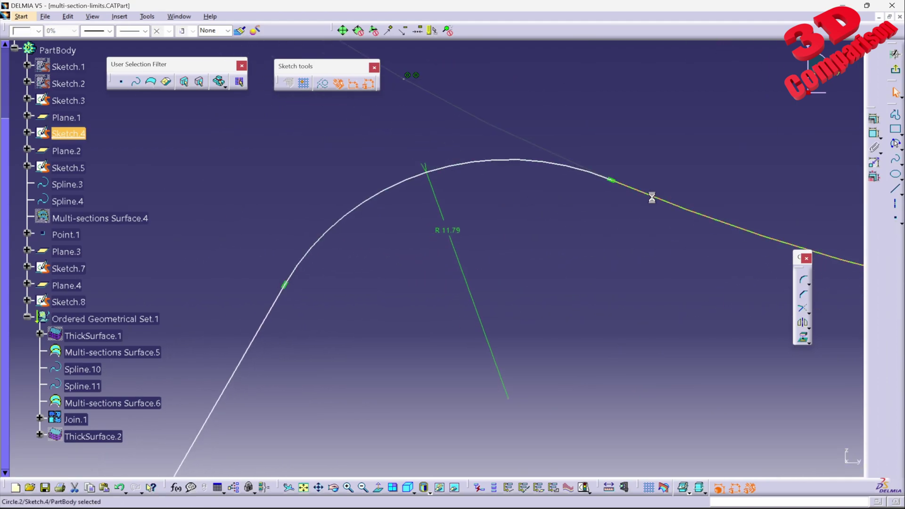
pyautogui.keyDown('ctrl'); pyautogui.click(588, 175); pyautogui.keyUp('ctrl')
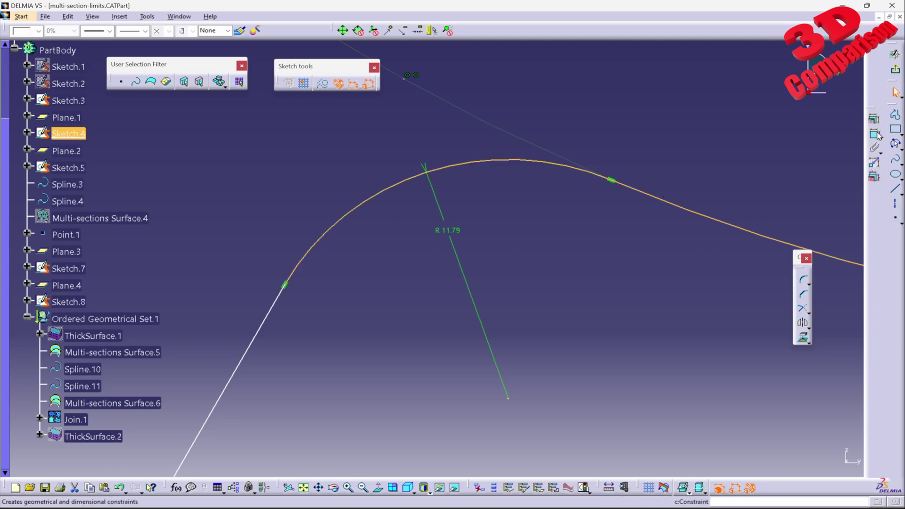
pyautogui.click(874, 118)
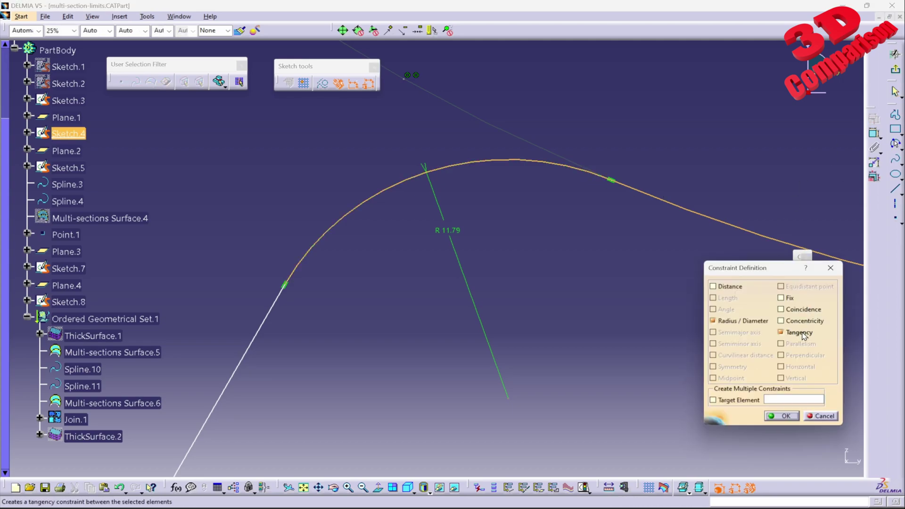
pyautogui.click(782, 416)
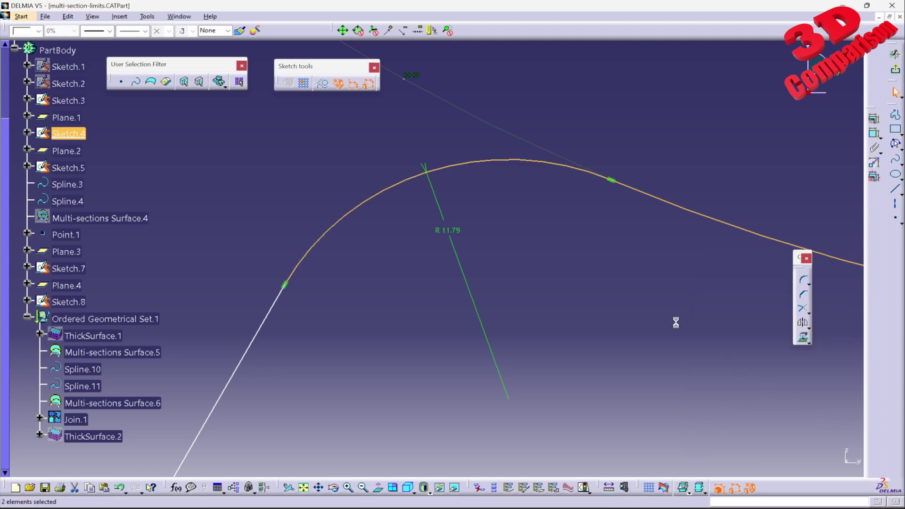
# - Set the R 11.79 corner arc of Sketch.4 to 20 mm, set the opposite corner arc to 10 mm and leave the sketch
pyautogui.doubleClick(460, 236)
pyautogui.write('2')
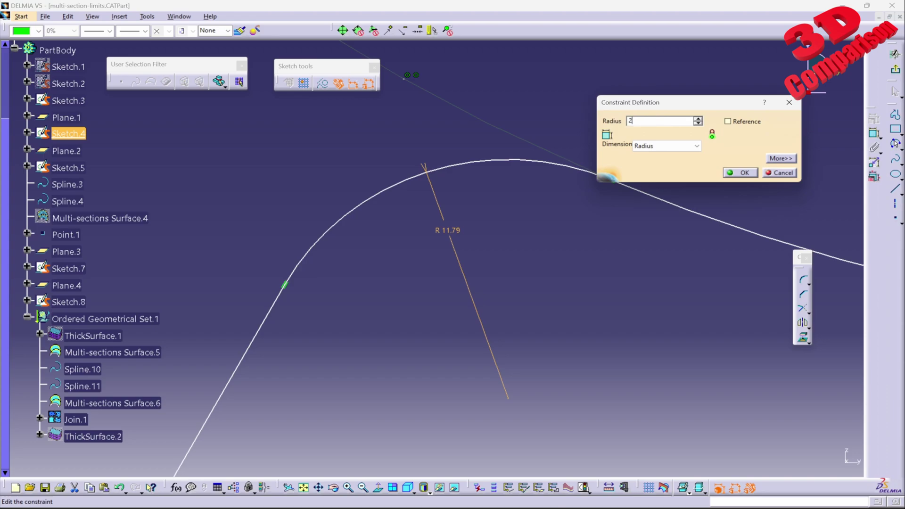
pyautogui.write('0')
pyautogui.press('Return')
pyautogui.moveTo(719, 227)
pyautogui.mouseDown(button='middle')
pyautogui.moveTo(536, 177)
pyautogui.moveTo(565, 283)
pyautogui.moveTo(384, 256)
pyautogui.mouseUp(button='middle')
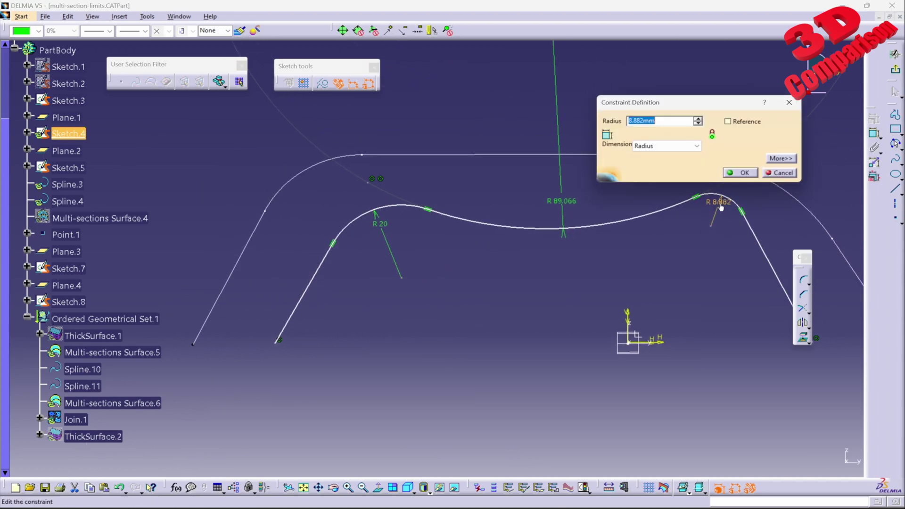
pyautogui.write('10')
pyautogui.press('Return')
pyautogui.click(890, 76)
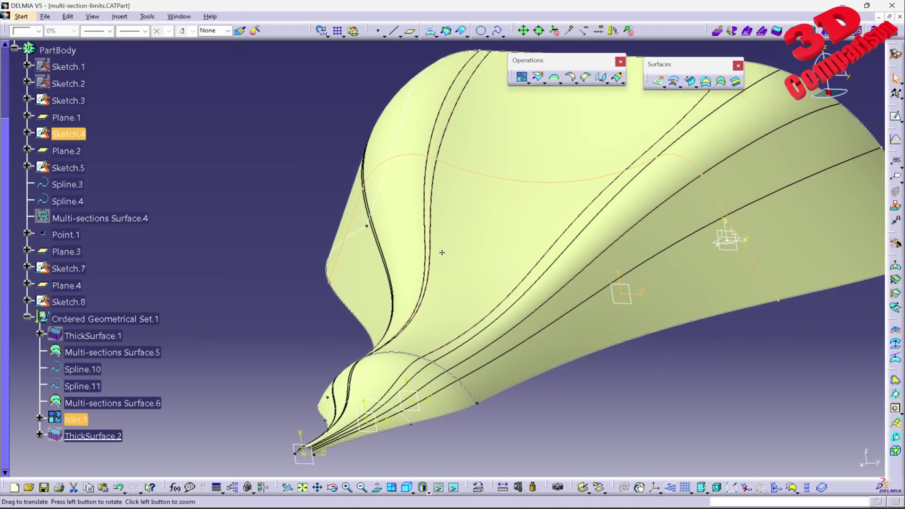
# - Show ThickSurface.2, reopen its definition, set the outward first offset to 2 mm, and preview and inspect it
pyautogui.rightClick(94, 435)
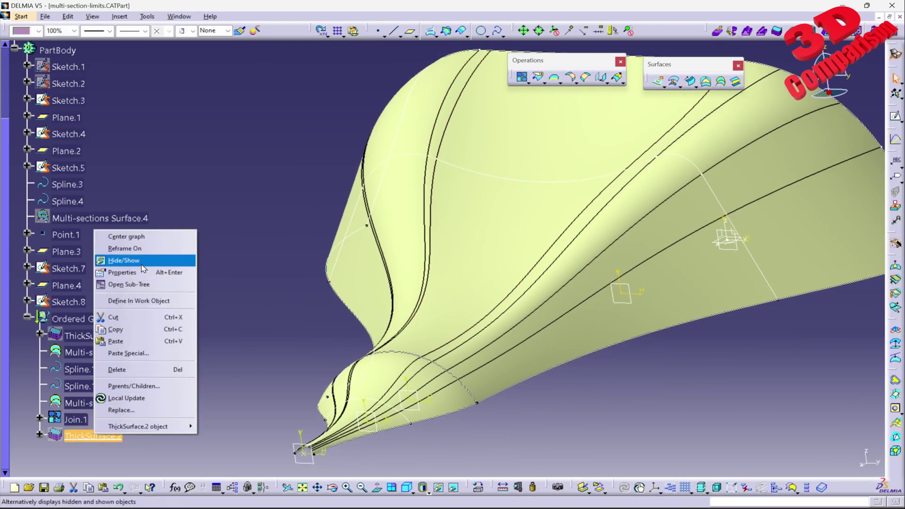
pyautogui.click(123, 260)
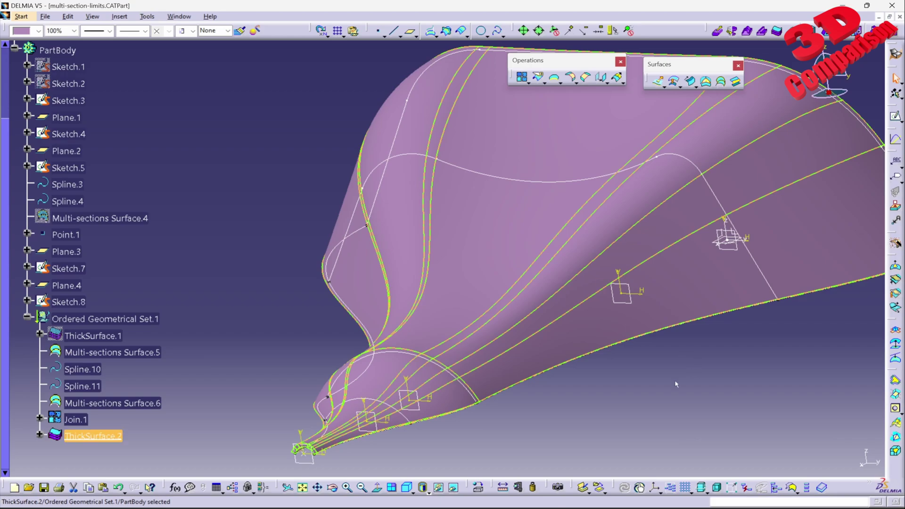
pyautogui.doubleClick(93, 436)
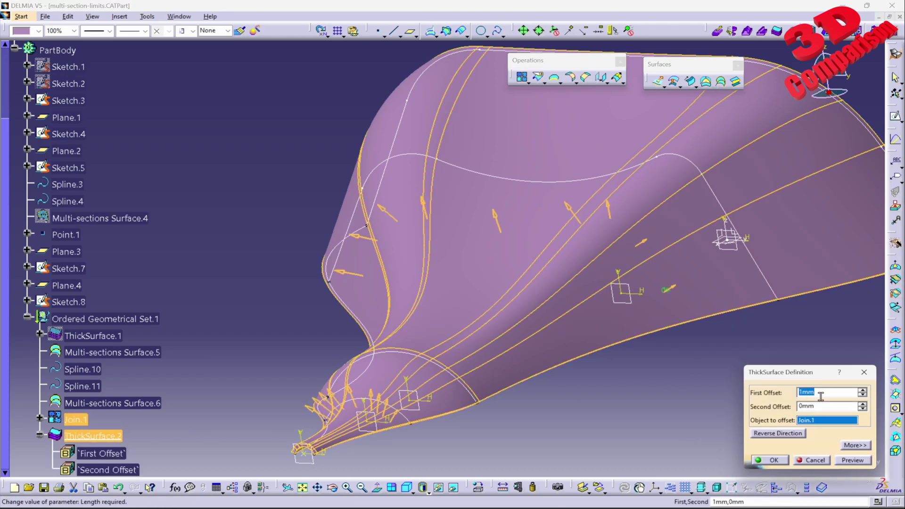
pyautogui.write('2')
pyautogui.press('Tab')
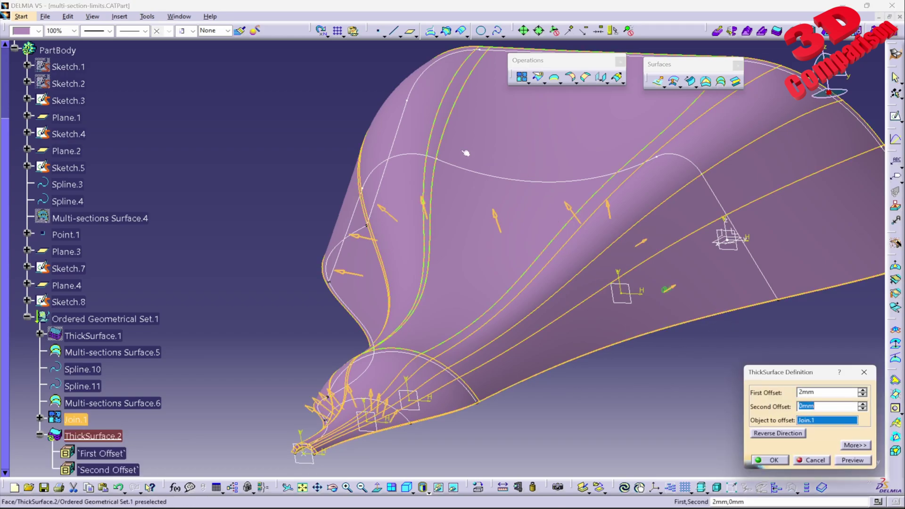
pyautogui.moveTo(452, 226); pyautogui.dragTo(427, 144, button='middle')
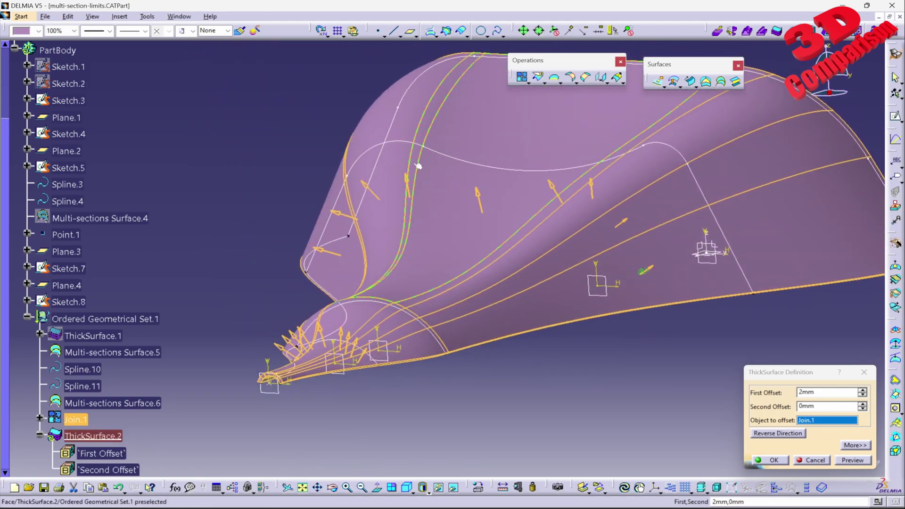
pyautogui.click(856, 461)
pyautogui.moveTo(410, 271); pyautogui.dragTo(430, 150, button='middle')
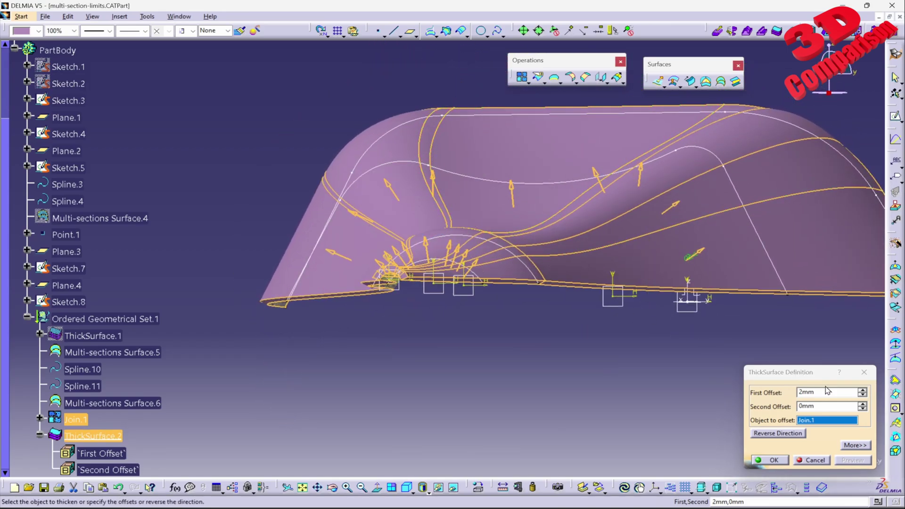
# - Try previewing ThickSurface.2 with a first offset of 3 mm, examine the highlighted face and dismiss the error
pyautogui.moveTo(826, 393); pyautogui.dragTo(749, 396)
pyautogui.write('3')
pyautogui.press('Tab')
pyautogui.click(854, 462)
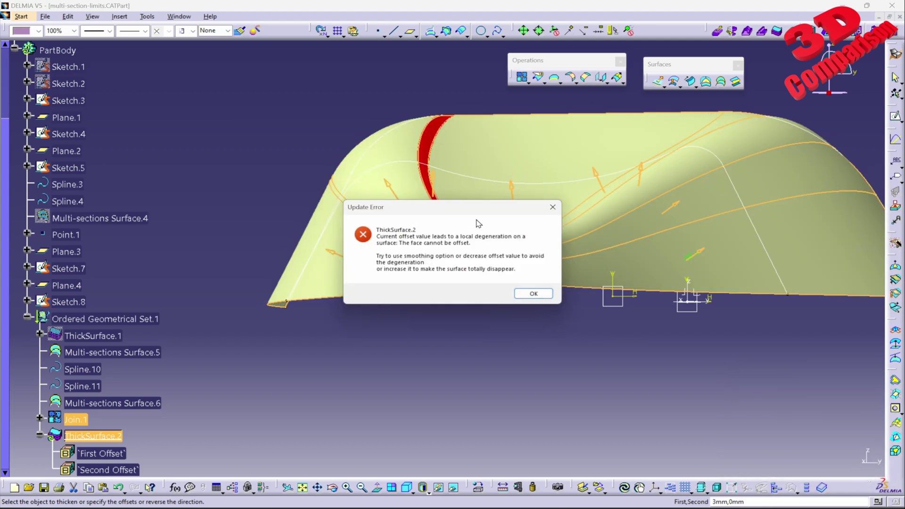
pyautogui.moveTo(445, 211); pyautogui.dragTo(331, 307)
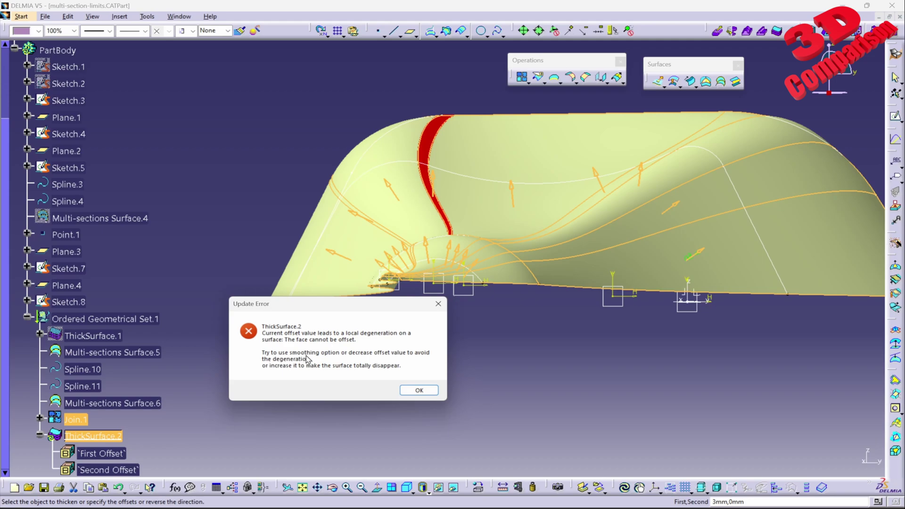
pyautogui.click(419, 390)
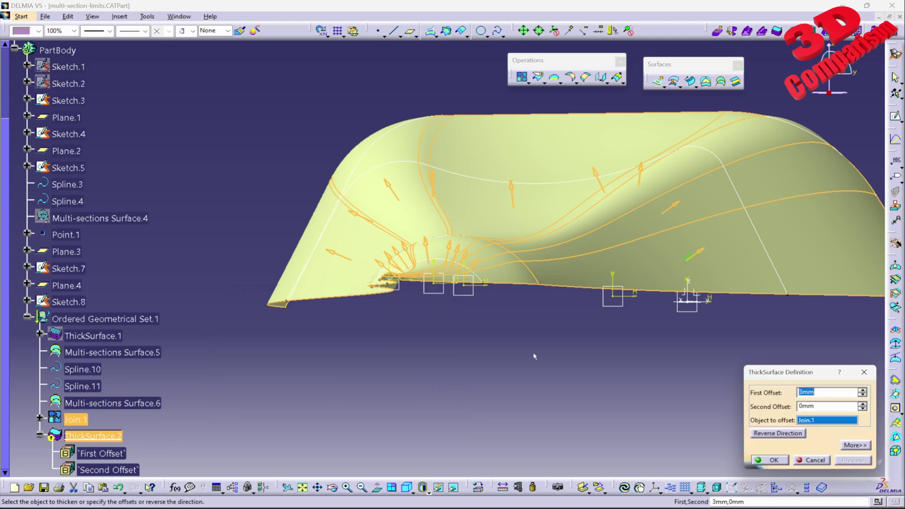
# - Expand the thick surface's deviation parameters, set the smoothing mode to Automatic, and preview the result
pyautogui.click(857, 445)
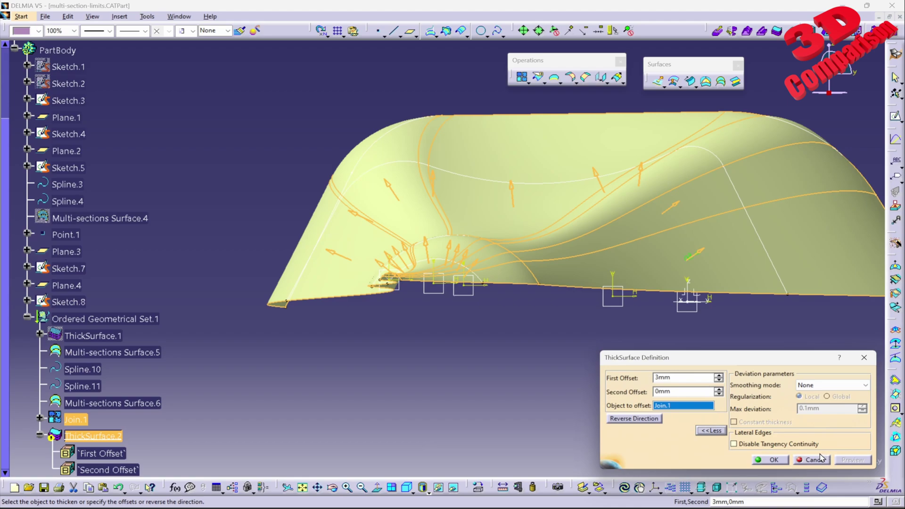
pyautogui.click(832, 385)
pyautogui.click(820, 403)
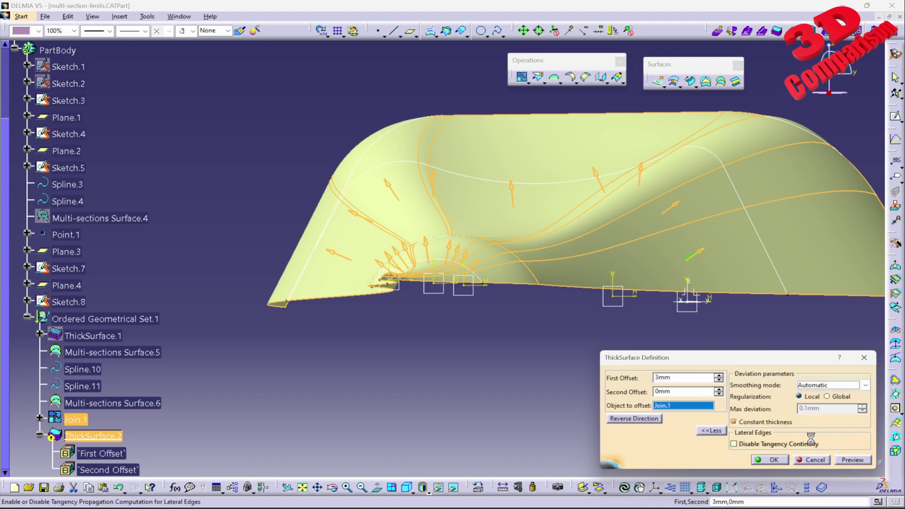
pyautogui.click(853, 459)
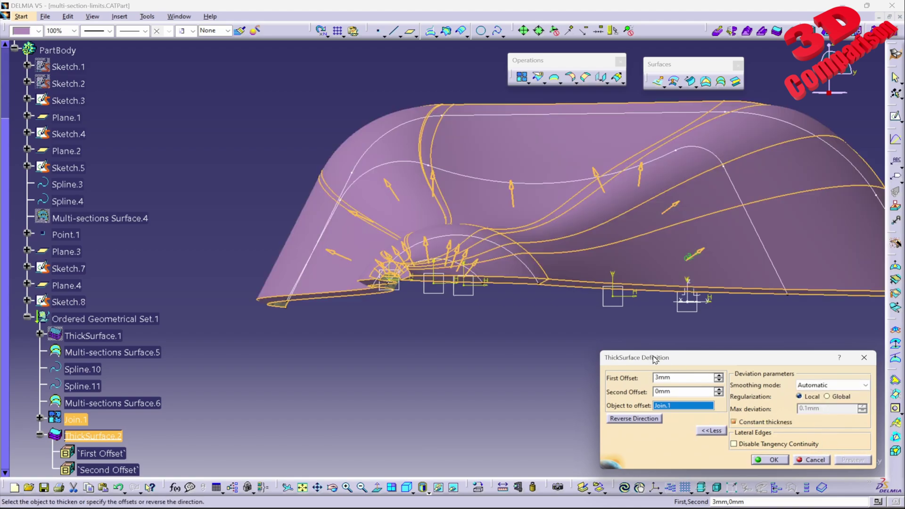
pyautogui.moveTo(501, 221); pyautogui.dragTo(463, 254, button='middle')
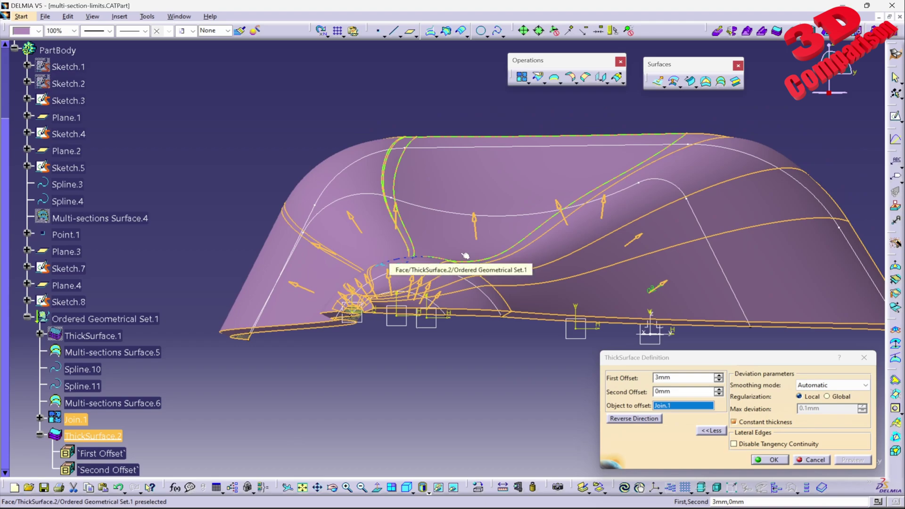
# - Try a first offset of 4 mm with Automatic smoothing, dismiss the error and review the smoothing mode options
pyautogui.moveTo(683, 379); pyautogui.dragTo(649, 395)
pyautogui.write('4')
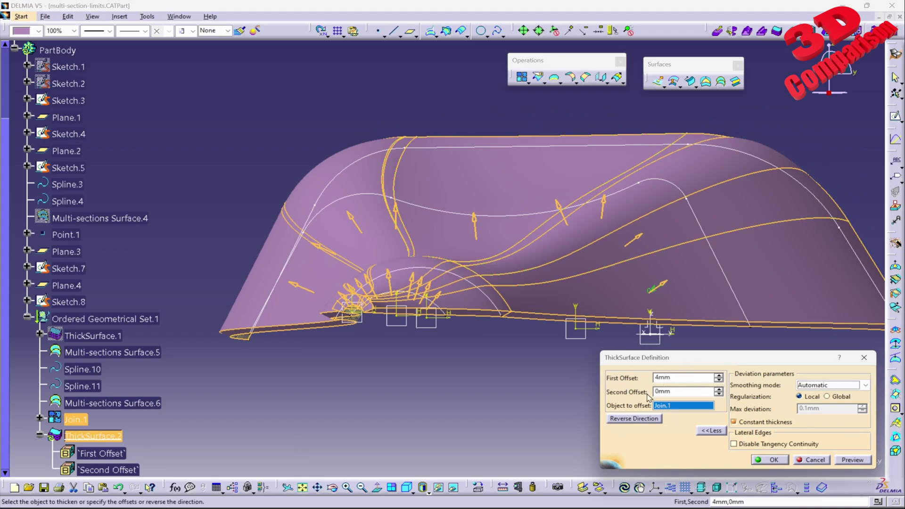
pyautogui.click(843, 463)
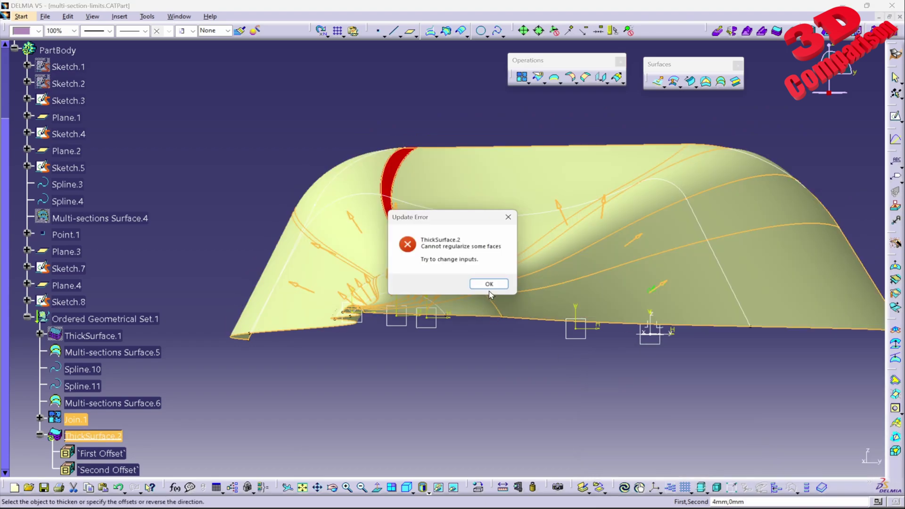
pyautogui.click(489, 287)
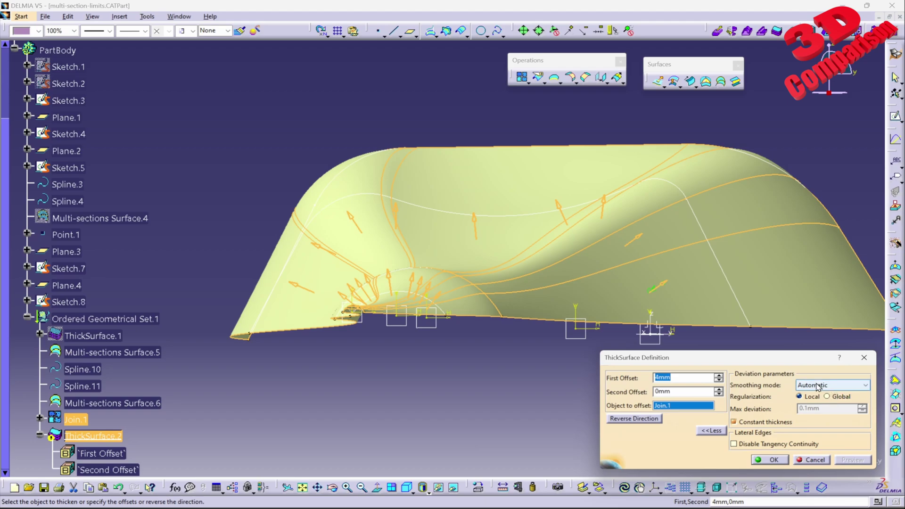
pyautogui.click(818, 387)
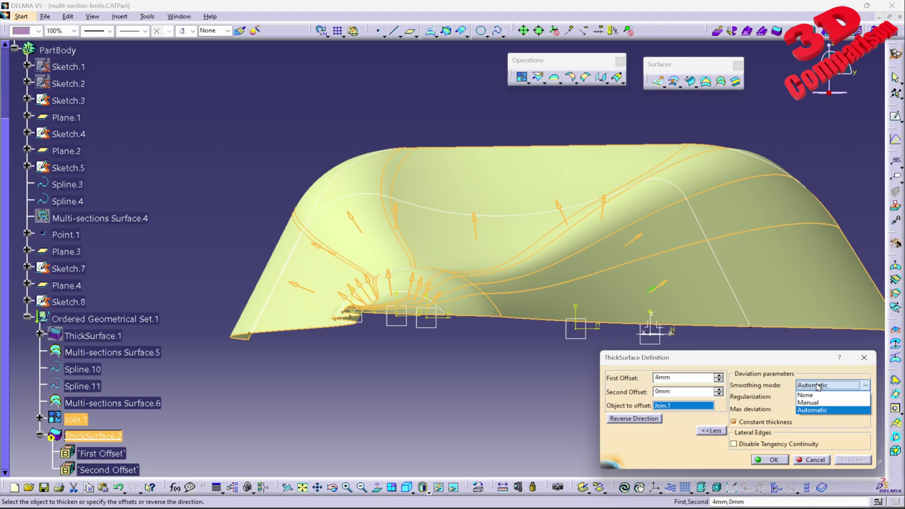
pyautogui.click(811, 410)
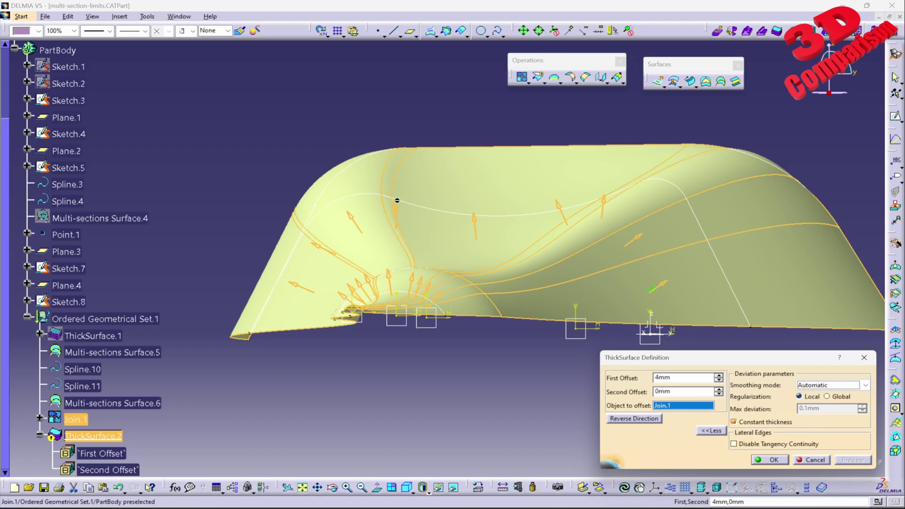
# - Set the first offset of ThickSurface.2 to 3.5 mm, preview and inspect the surface, and accept the definition
pyautogui.moveTo(397, 200); pyautogui.dragTo(436, 259, button='middle')
pyautogui.moveTo(679, 378); pyautogui.dragTo(636, 373)
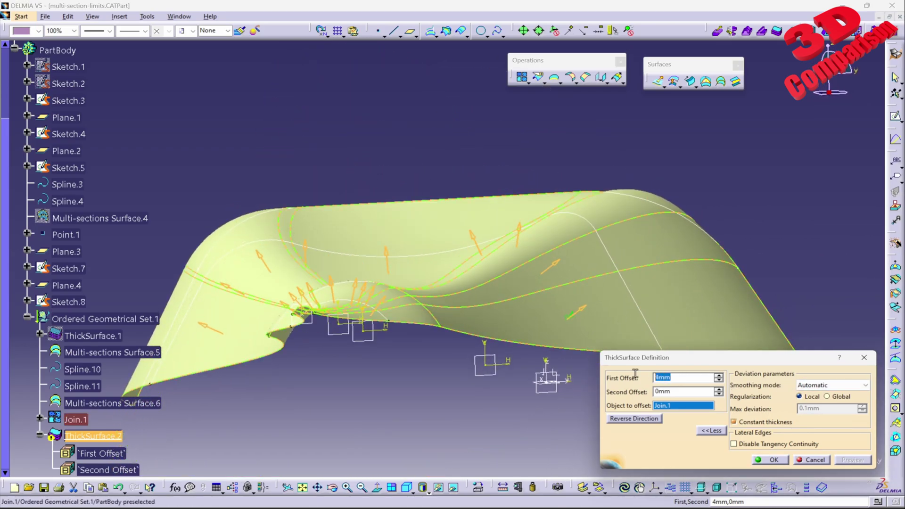
pyautogui.write('3.5mm')
pyautogui.click(853, 459)
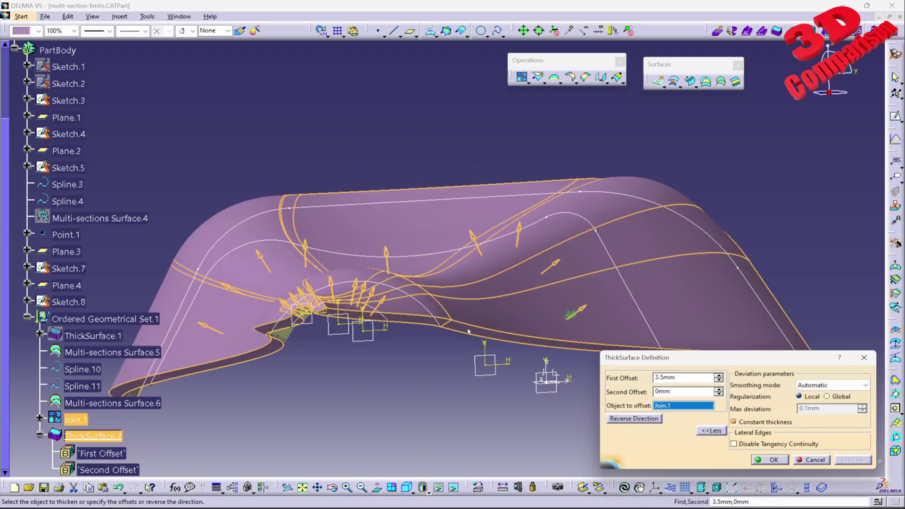
pyautogui.moveTo(468, 331); pyautogui.dragTo(490, 261, button='middle')
pyautogui.click(579, 364)
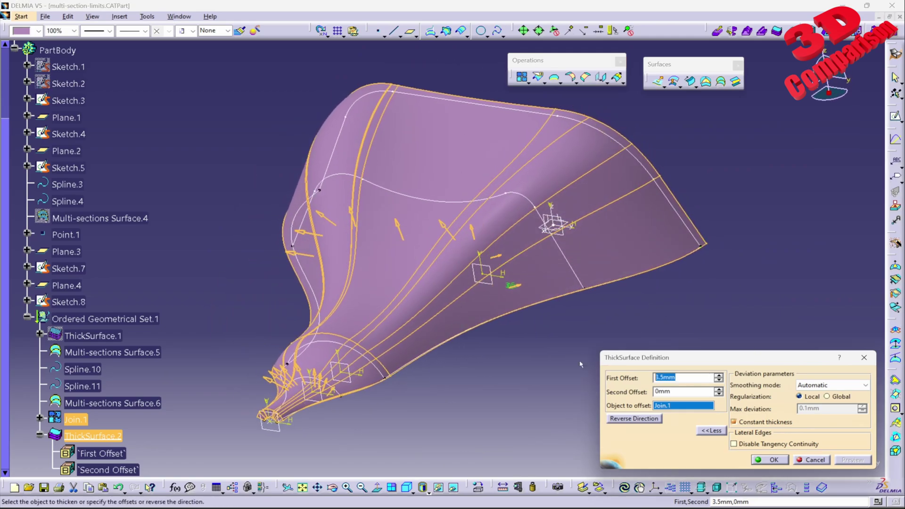
pyautogui.click(775, 460)
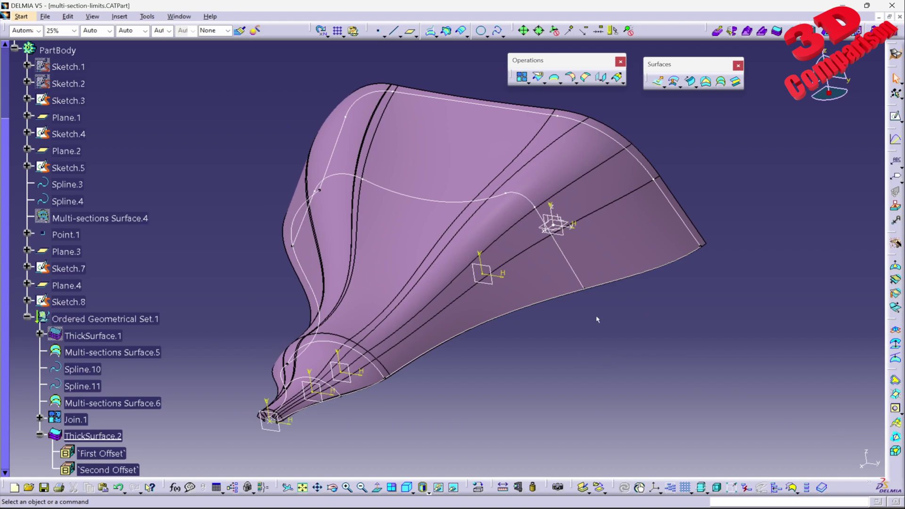
# - Start a new multi-sections surface and view the relimitation options for its start and end sections
pyautogui.click(719, 86)
pyautogui.click(815, 315)
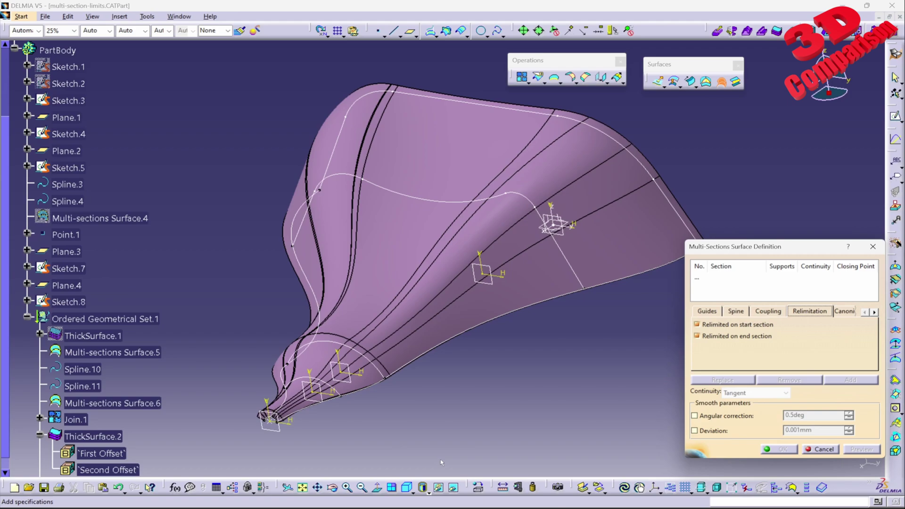
pyautogui.moveTo(465, 465); pyautogui.dragTo(32, 213)
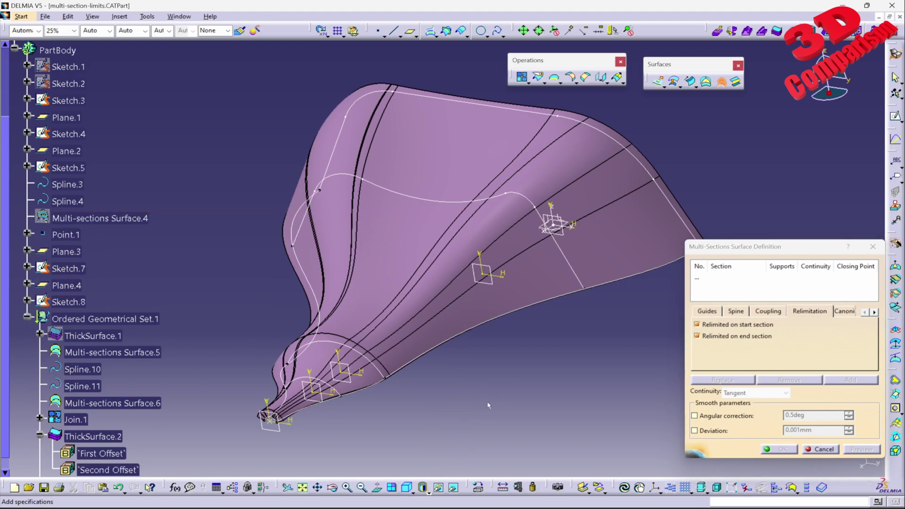